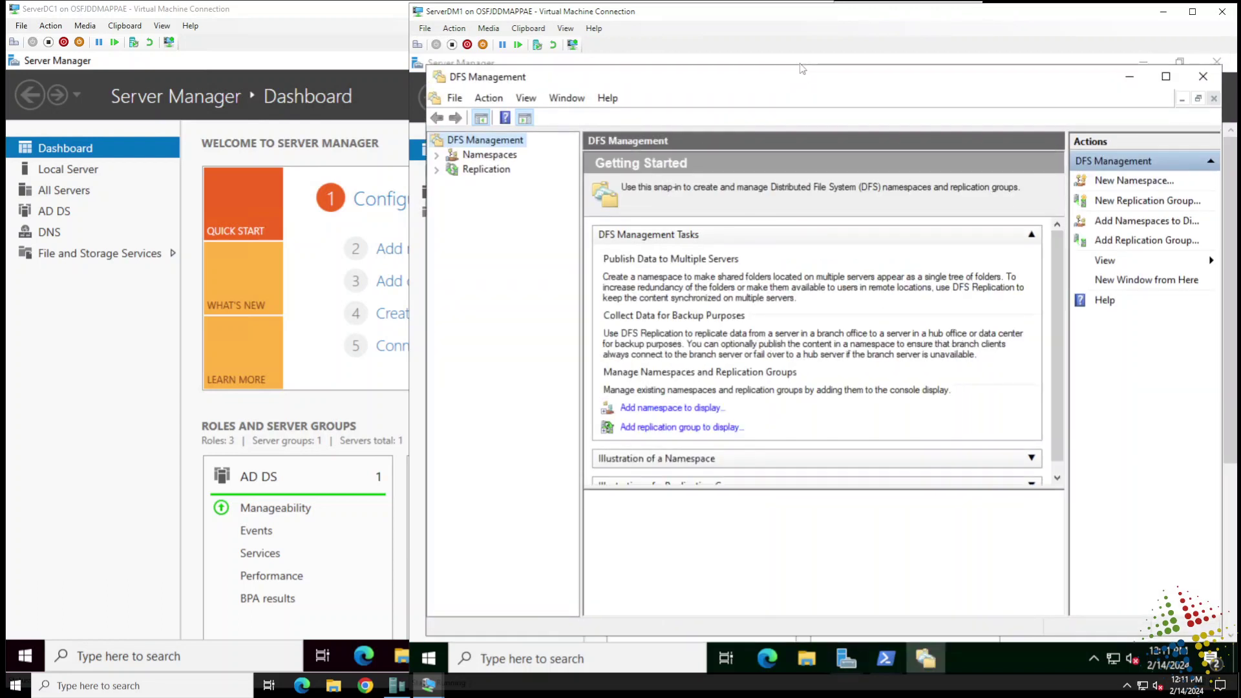
# Start a new namespace hosted on the server serverdm1, picking the server from the AZ800.corp domain and checking its name
pyautogui.click(1167, 66)
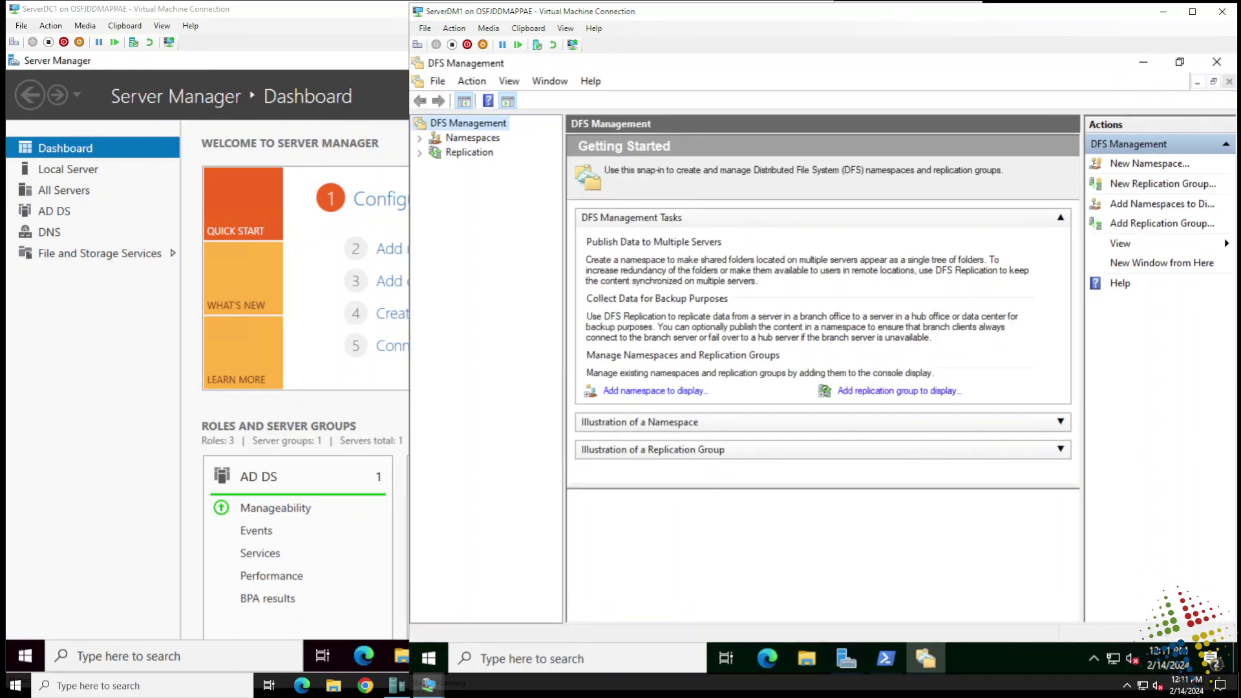
pyautogui.moveTo(1082, 188); pyautogui.dragTo(983, 193)
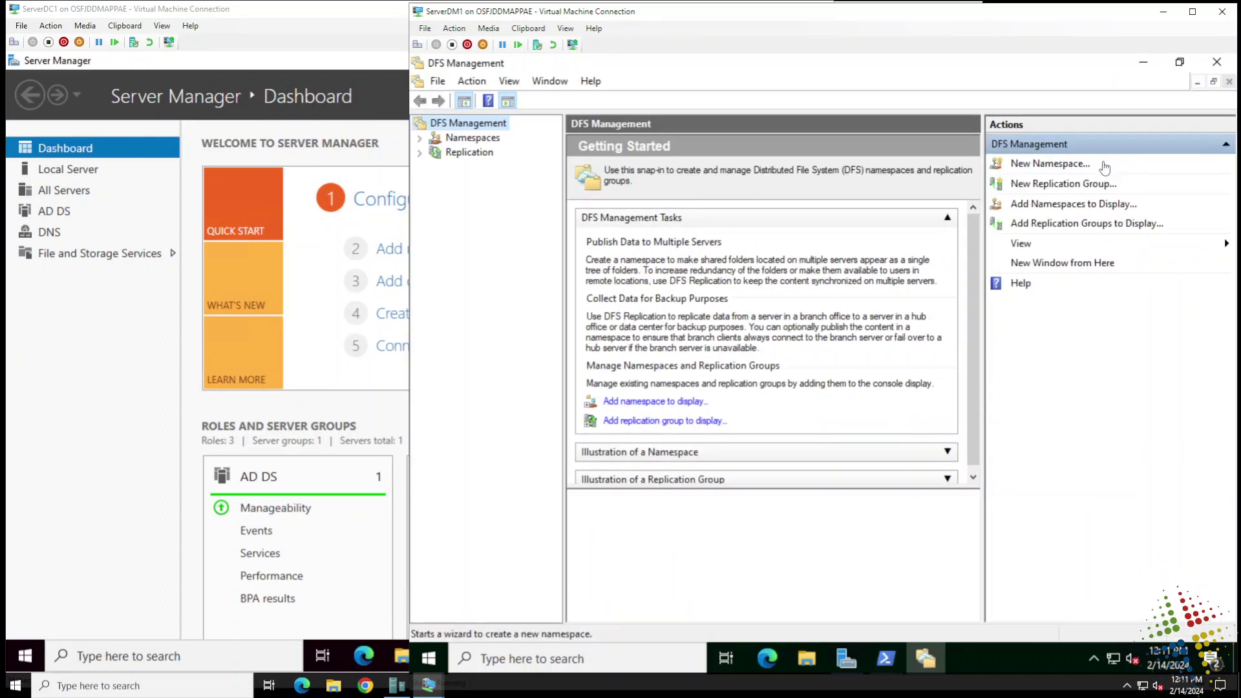
pyautogui.click(1082, 166)
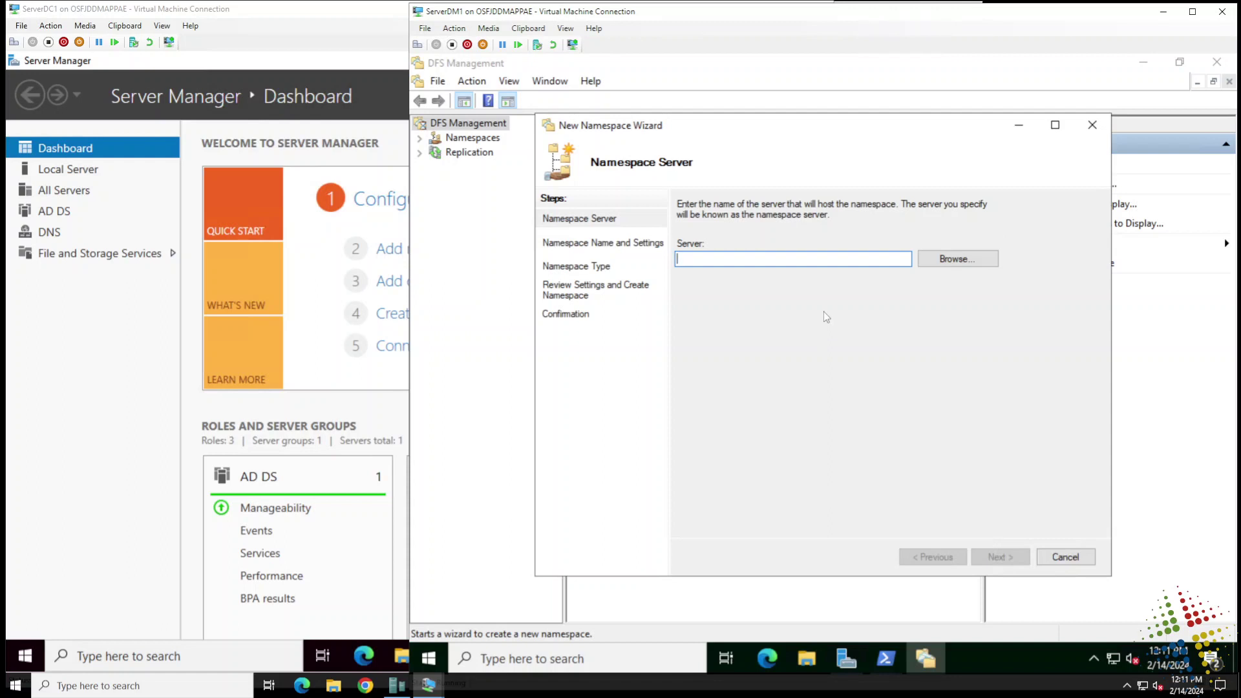
pyautogui.write('ServerDM')
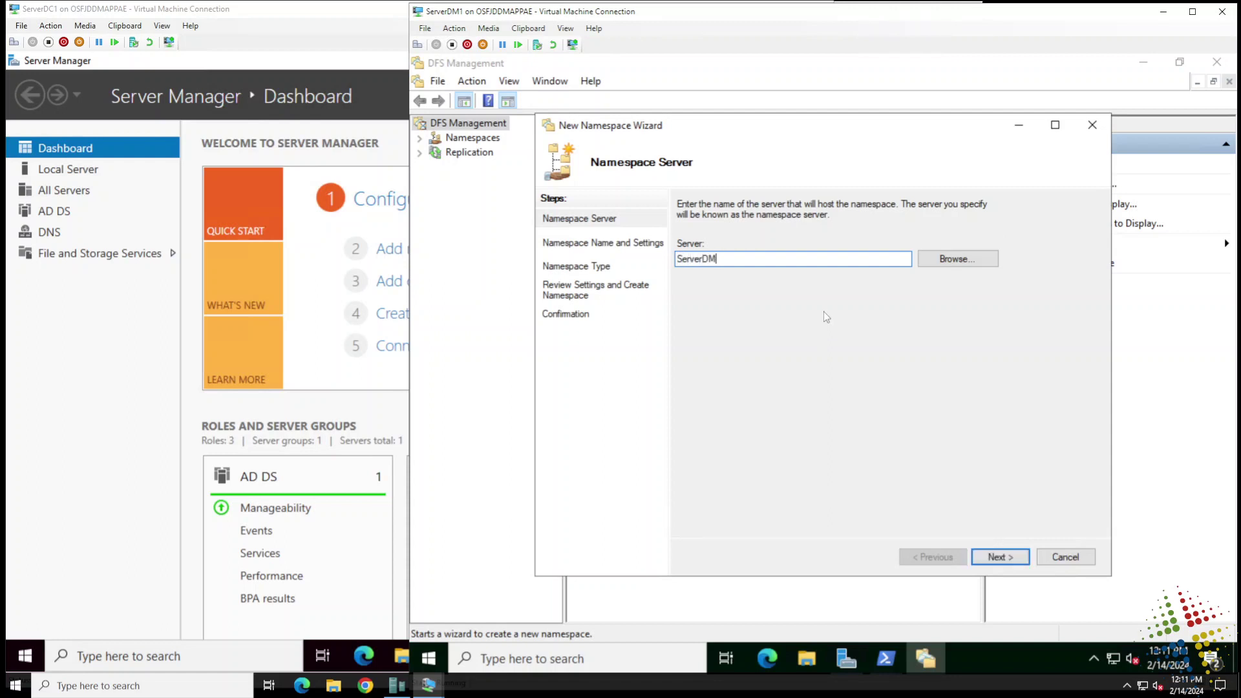
pyautogui.write('1')
pyautogui.click(976, 258)
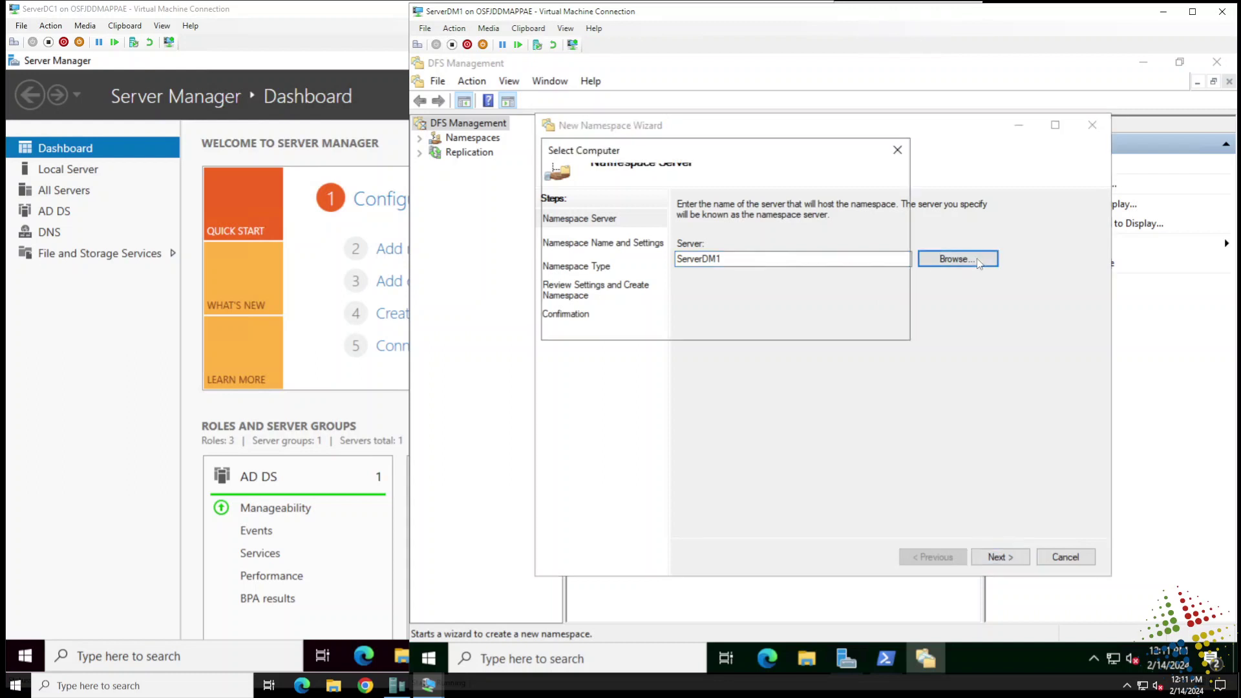
pyautogui.write('serverdm1')
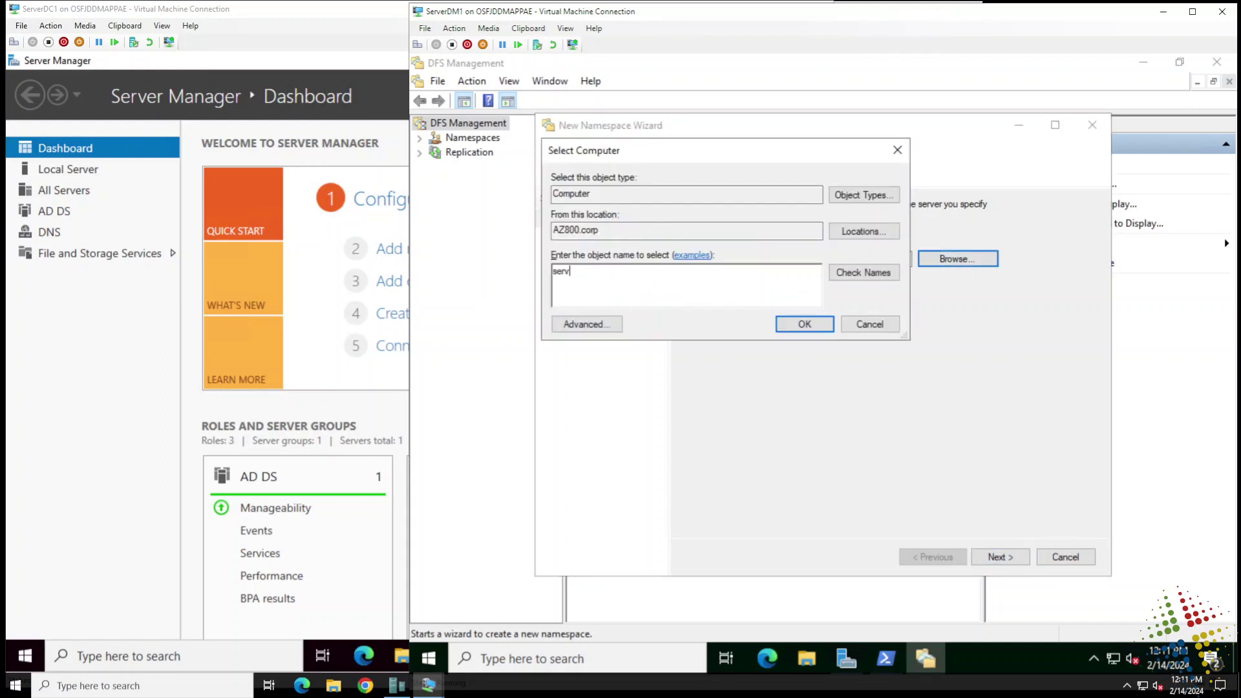
pyautogui.click(855, 276)
pyautogui.click(799, 321)
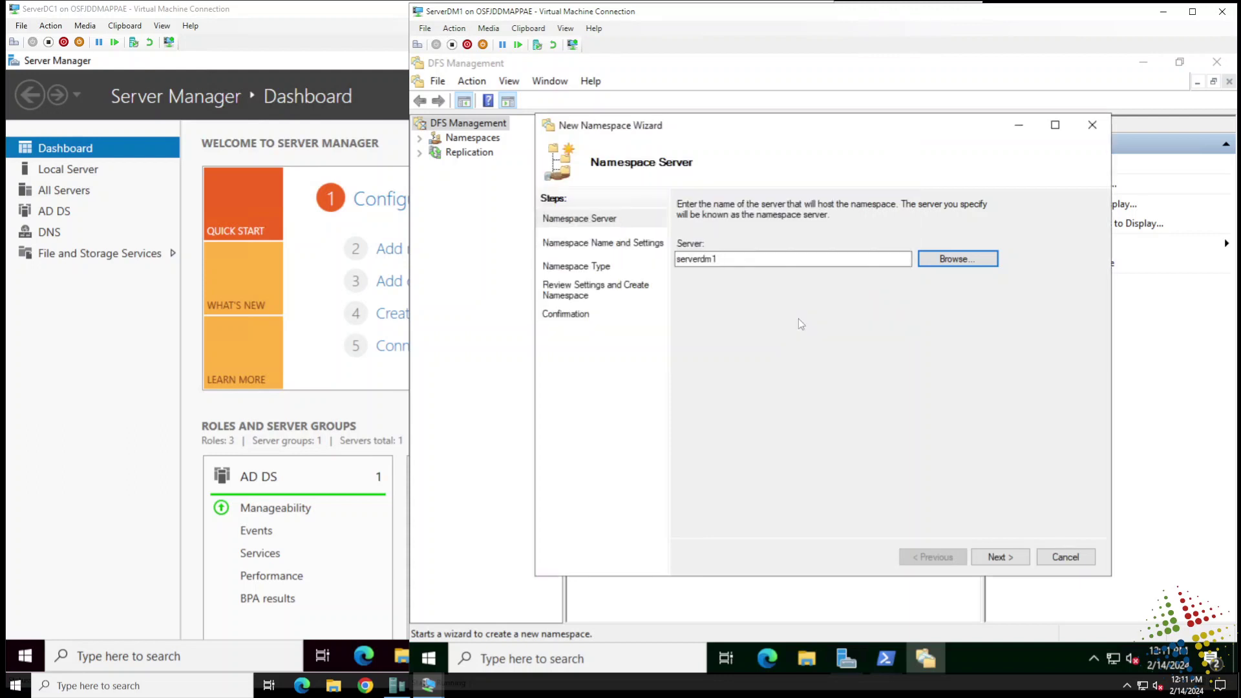
pyautogui.click(1000, 558)
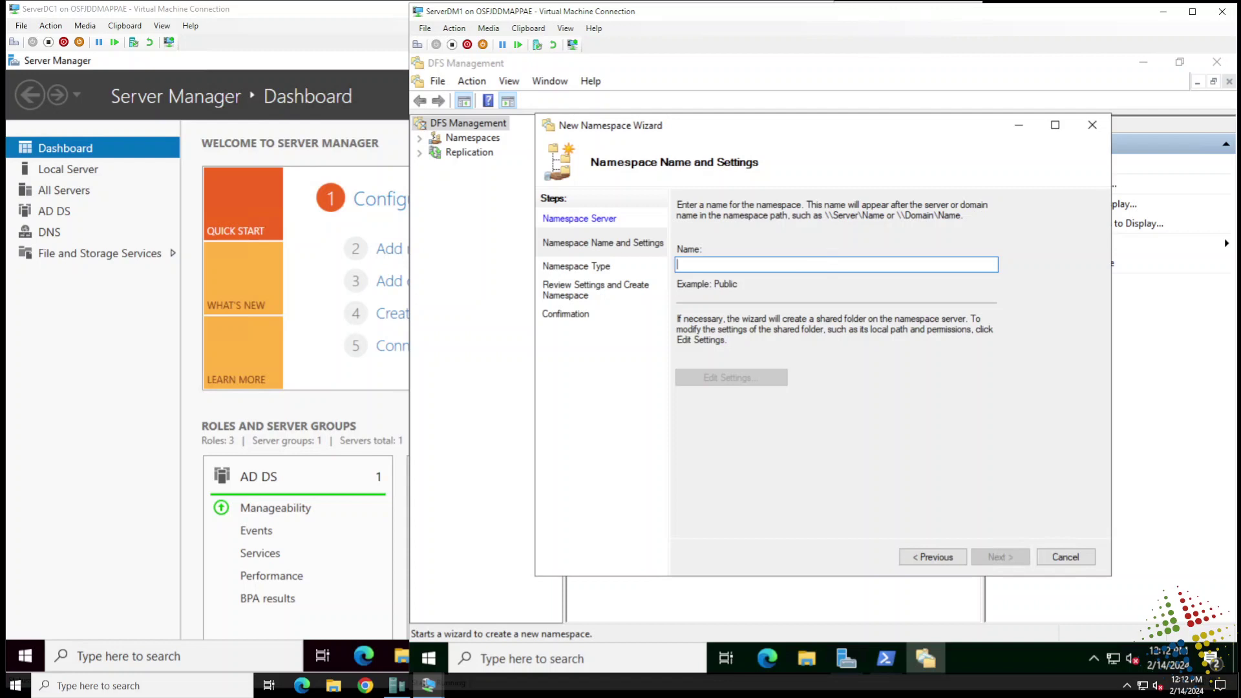
# Name the namespace AllShares and accept the local path C:\DFSRoots\AllShares with read-only permissions for all users
pyautogui.write('AllShare')
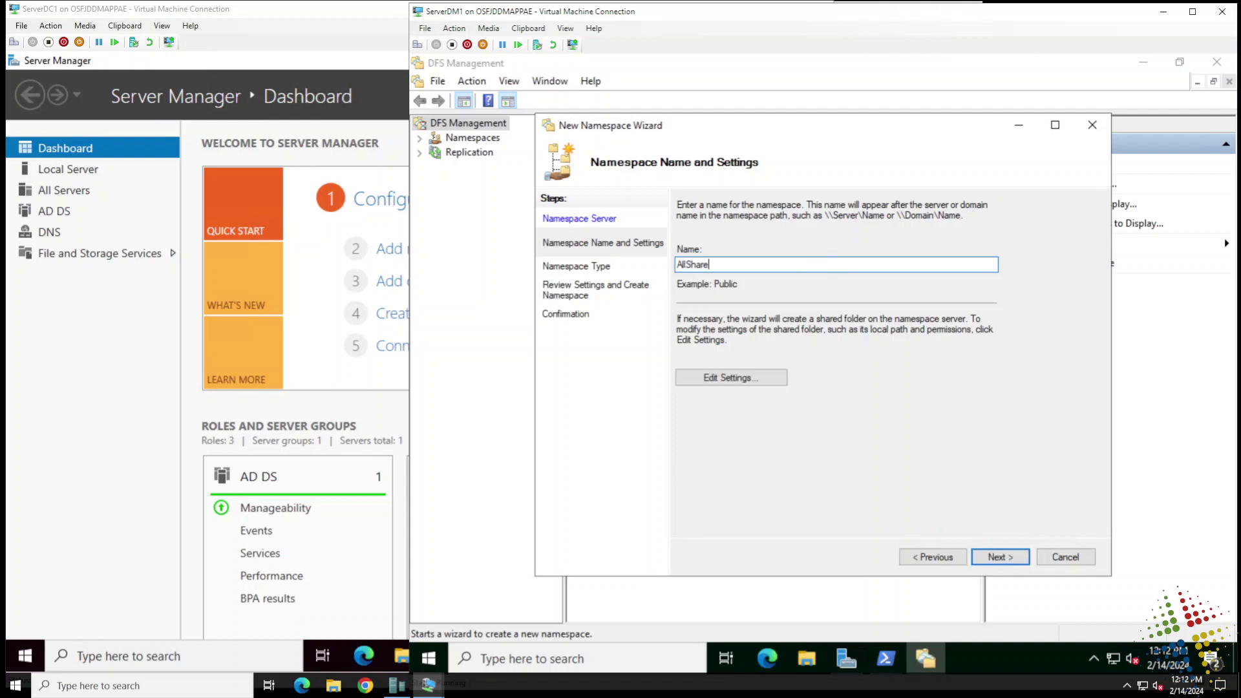
pyautogui.write('s')
pyautogui.click(734, 377)
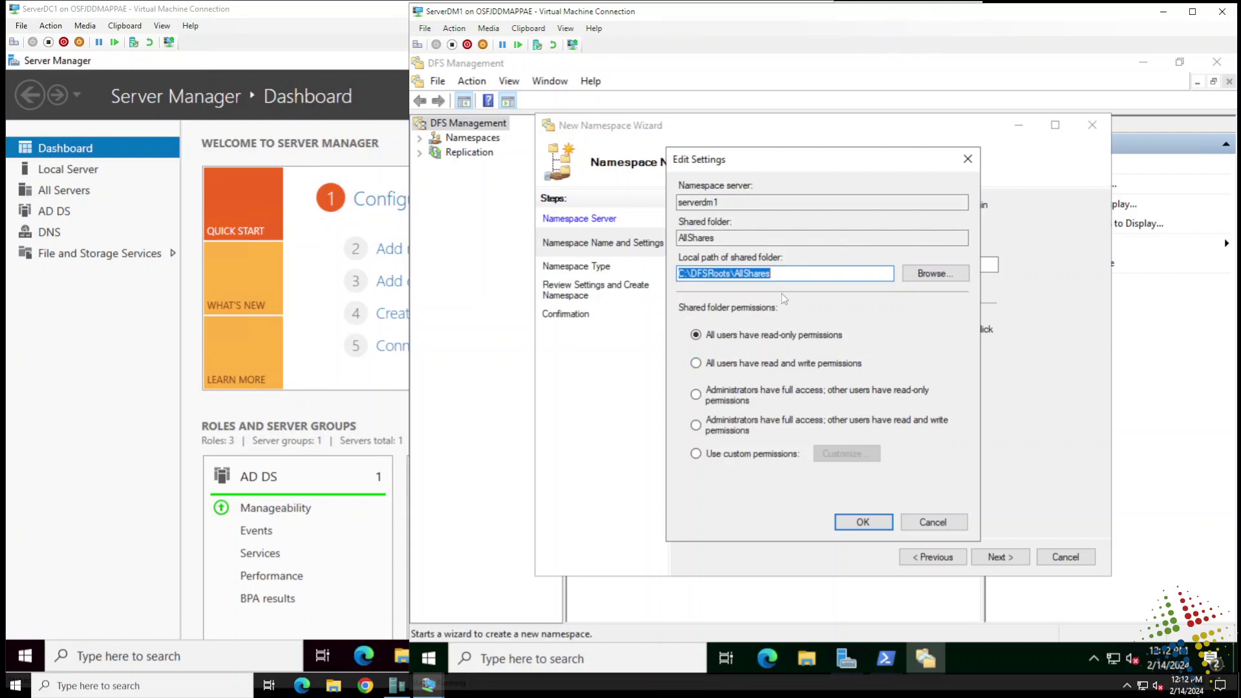
pyautogui.click(784, 274)
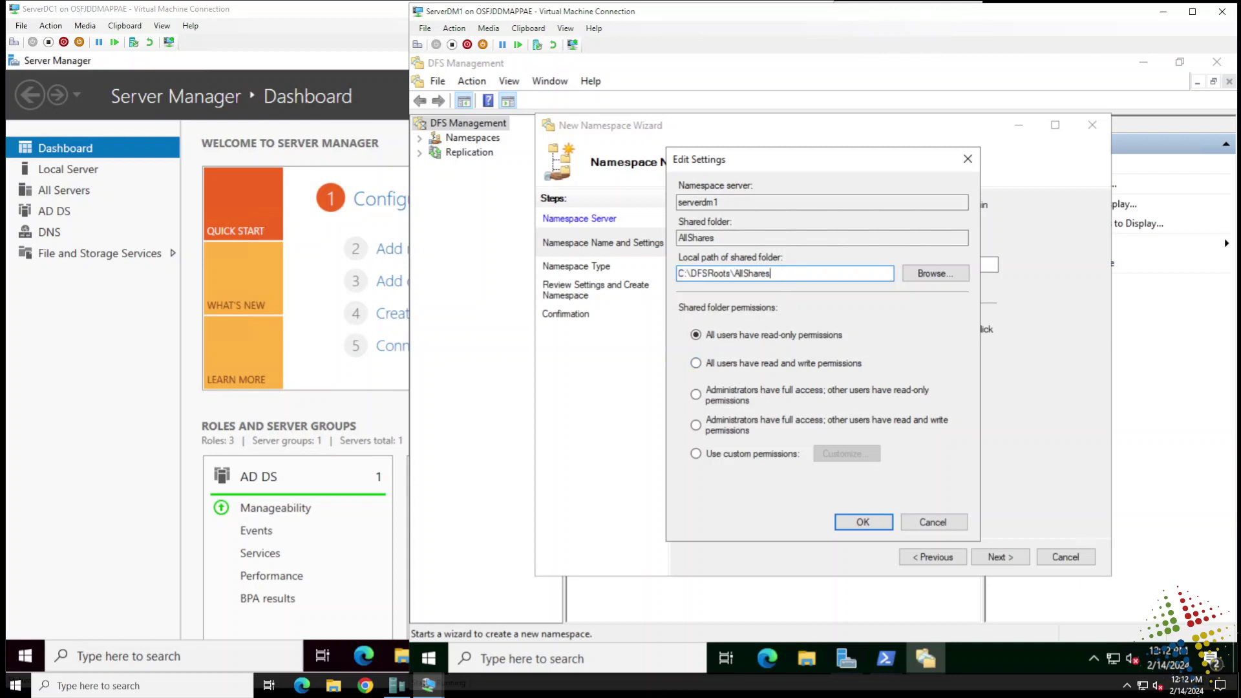
pyautogui.moveTo(731, 273); pyautogui.dragTo(678, 274)
pyautogui.moveTo(732, 274); pyautogui.dragTo(771, 274)
pyautogui.click(863, 523)
pyautogui.click(1001, 558)
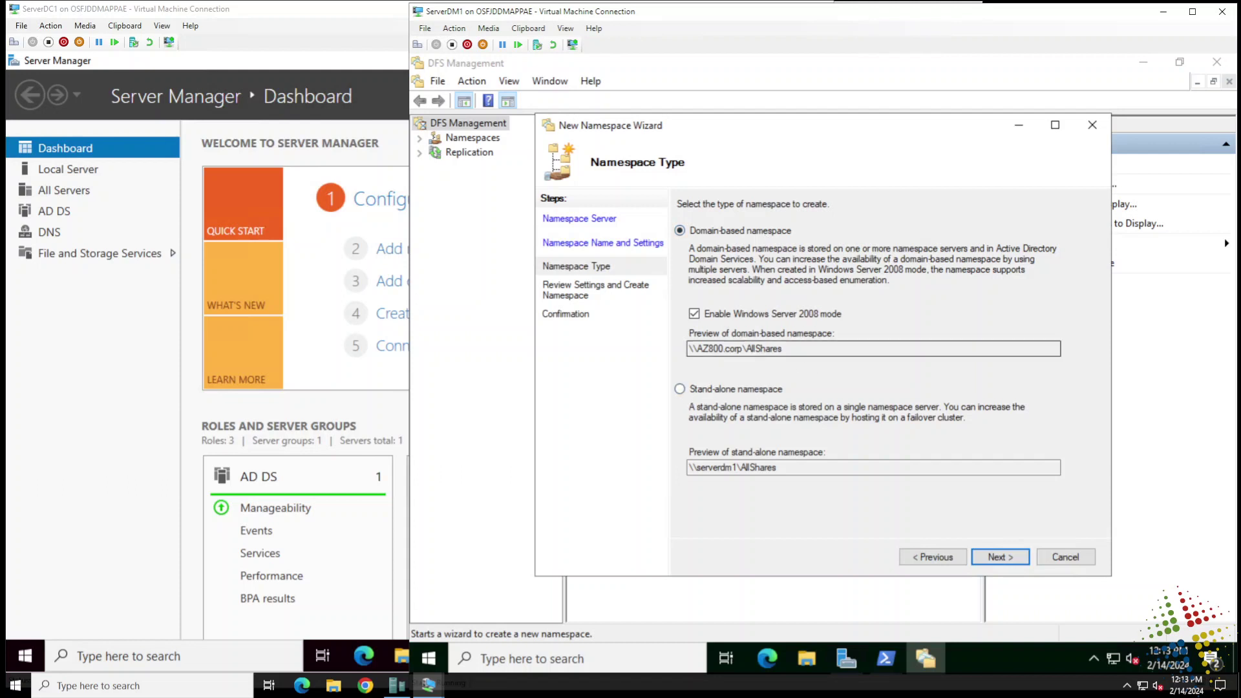
# Create it as a domain-based namespace with Windows Server 2008 mode enabled, and close the wizard
pyautogui.moveTo(783, 349); pyautogui.dragTo(689, 348)
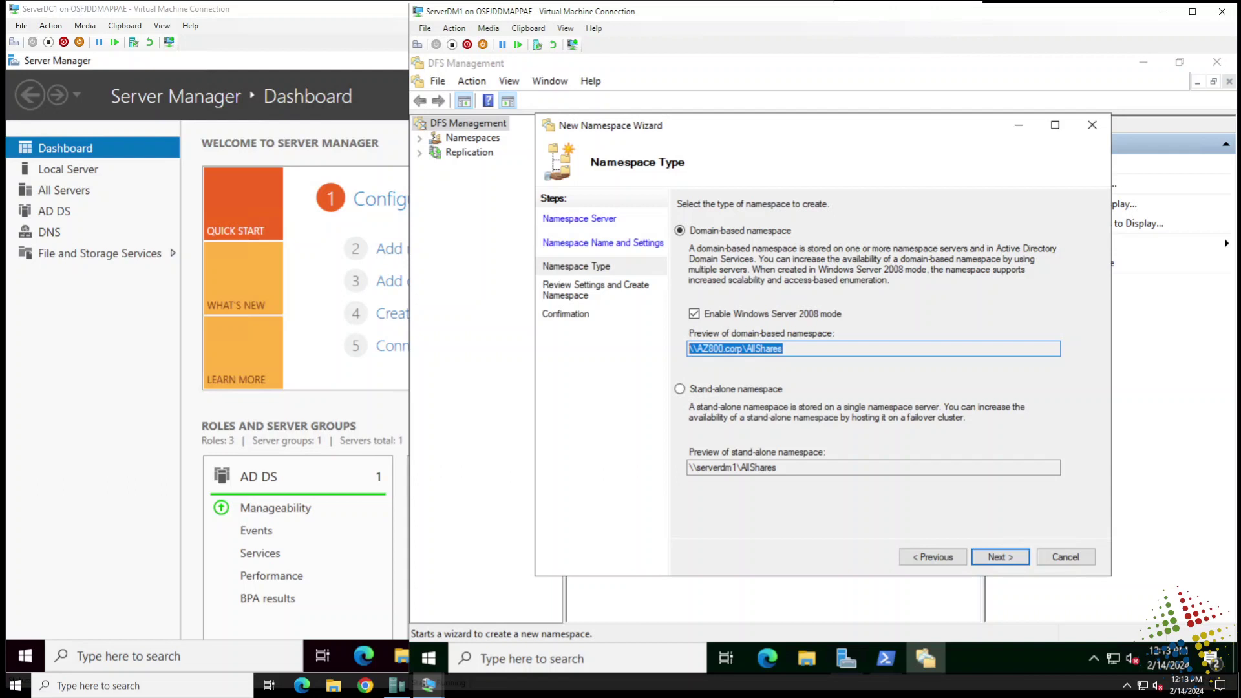
pyautogui.moveTo(778, 468); pyautogui.dragTo(689, 468)
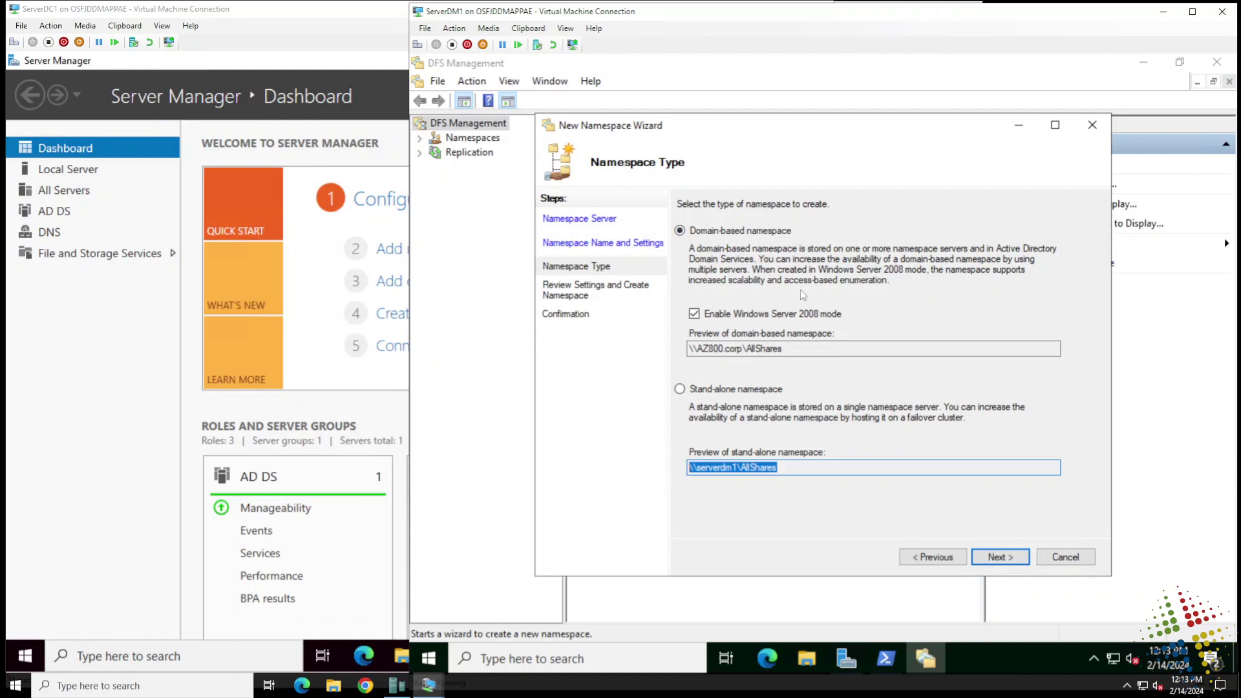
pyautogui.click(1009, 557)
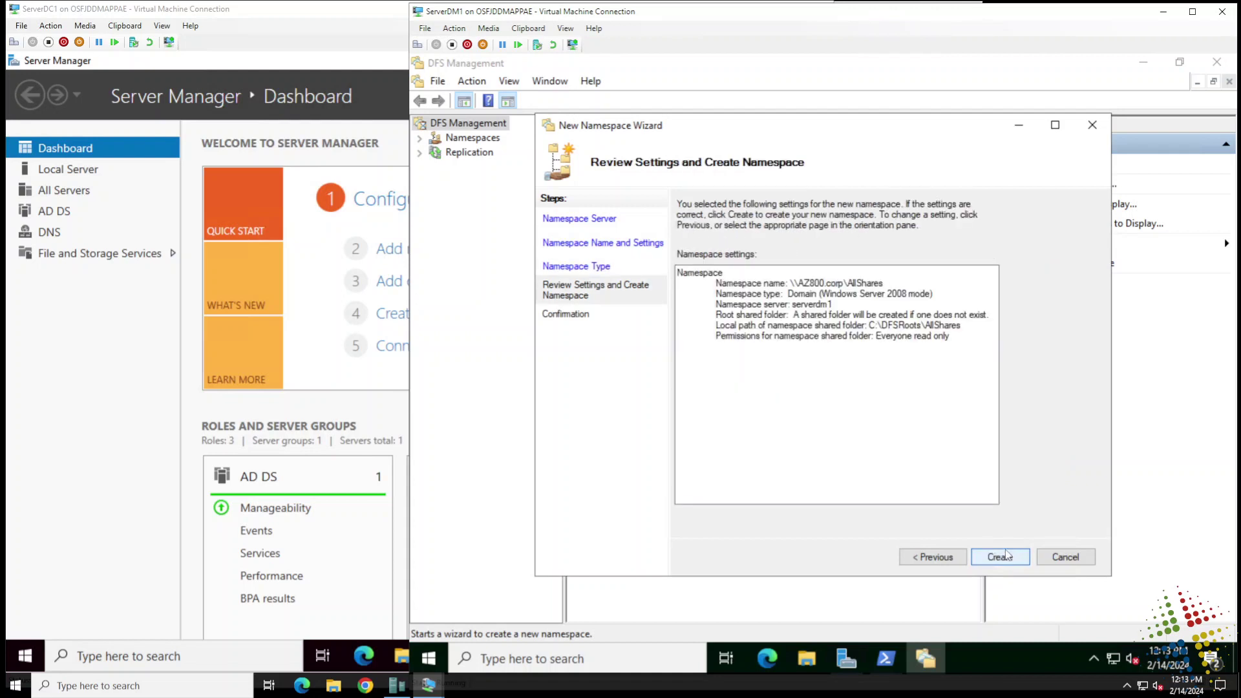
pyautogui.click(1004, 555)
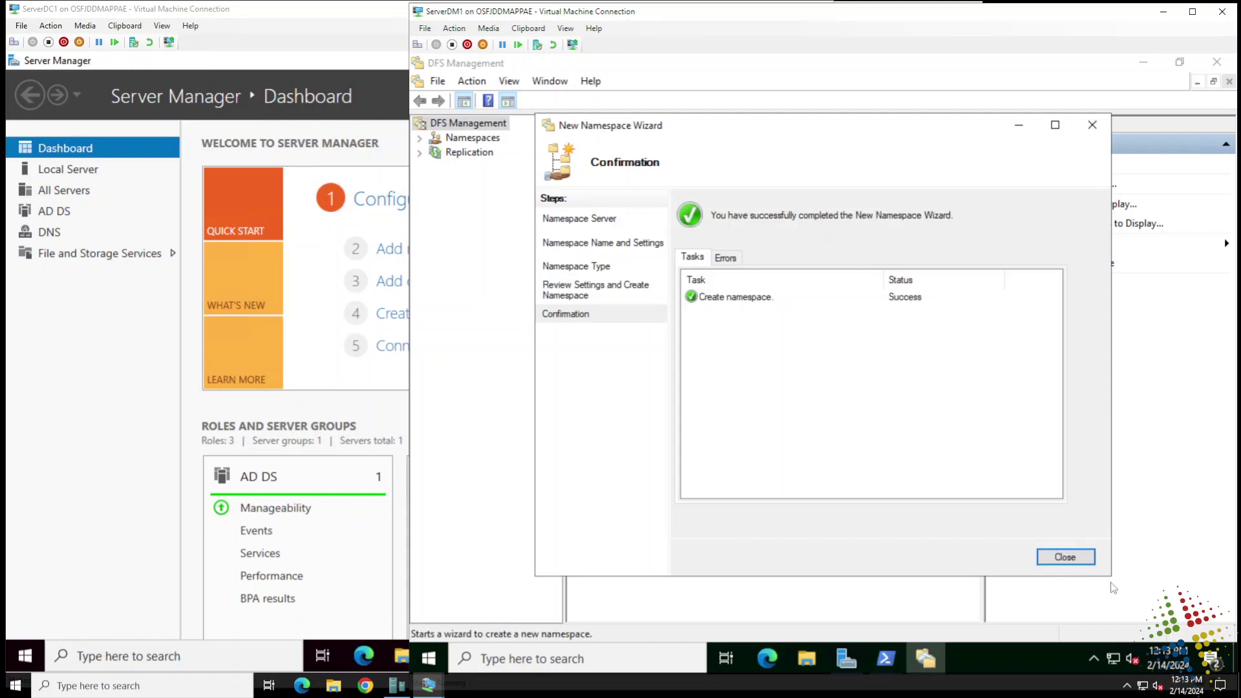
pyautogui.click(1067, 557)
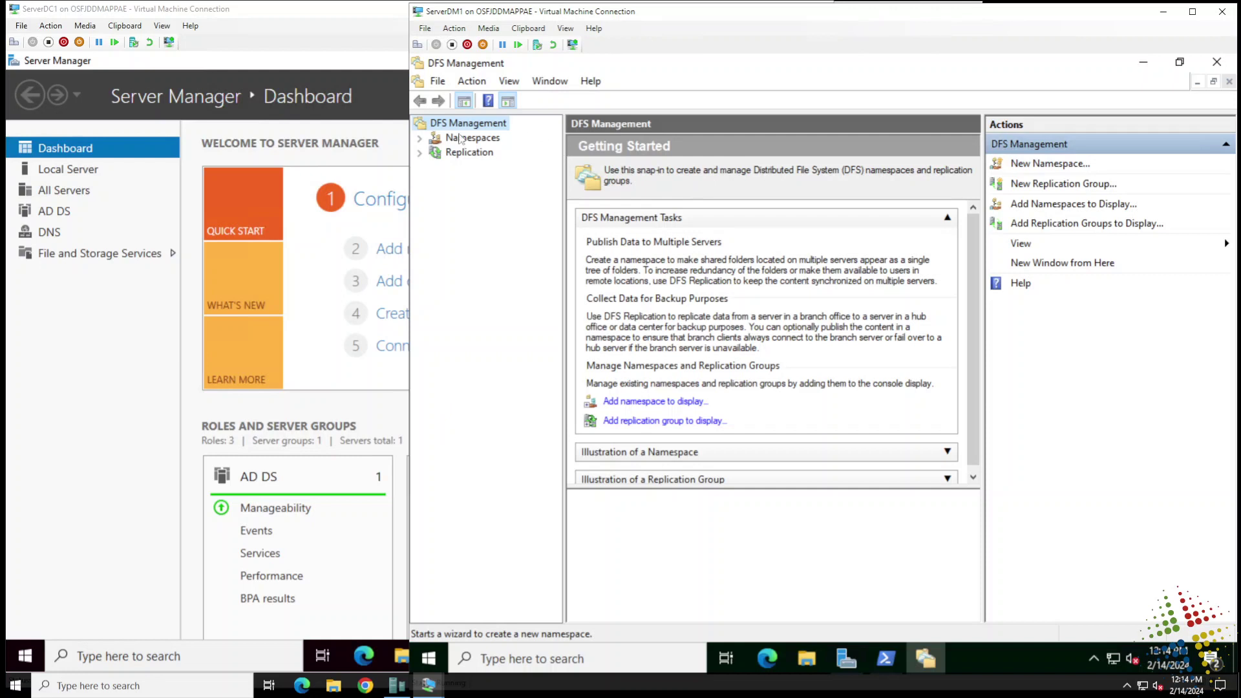
# Open the \\AZ800.corp\AllShares namespace and examine its namespace servers, delegation, search options and folder list
pyautogui.click(420, 139)
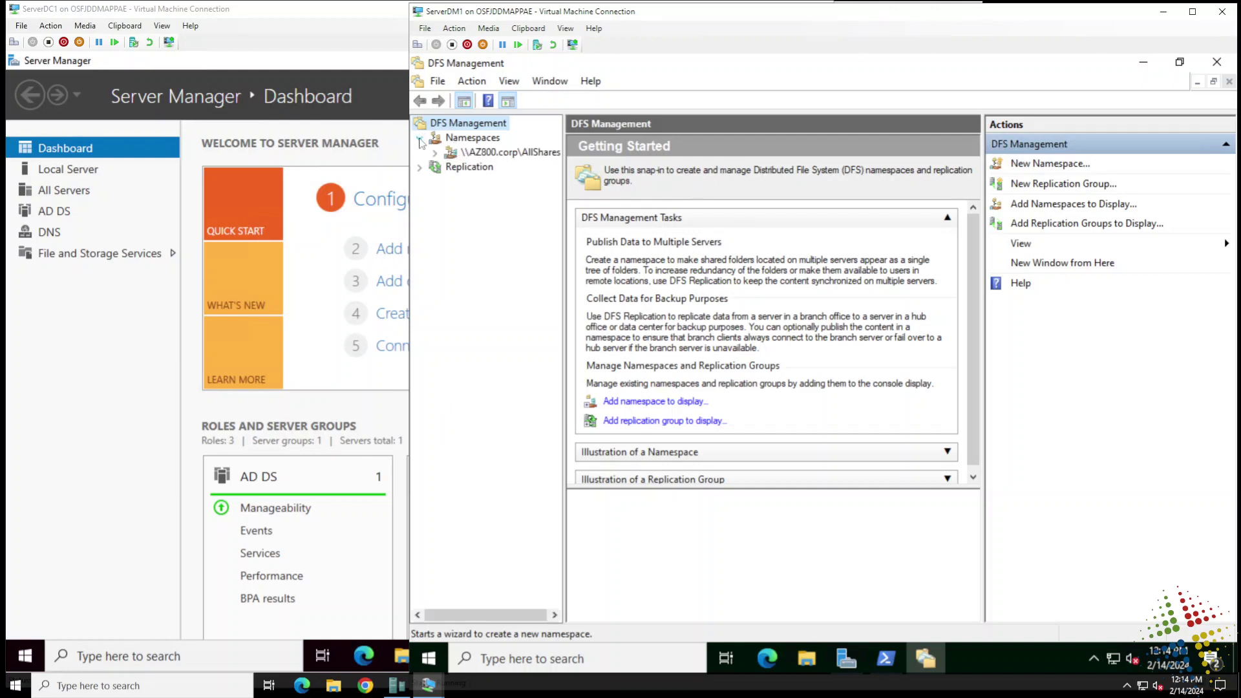
pyautogui.click(488, 153)
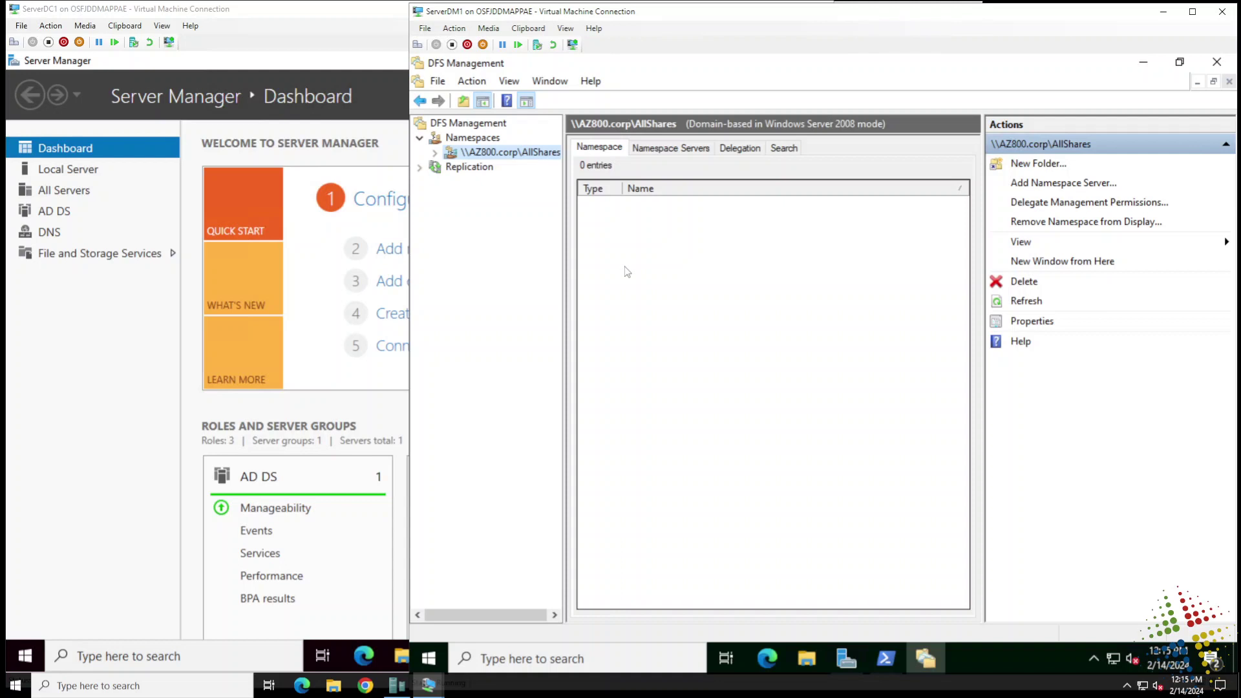
pyautogui.click(683, 153)
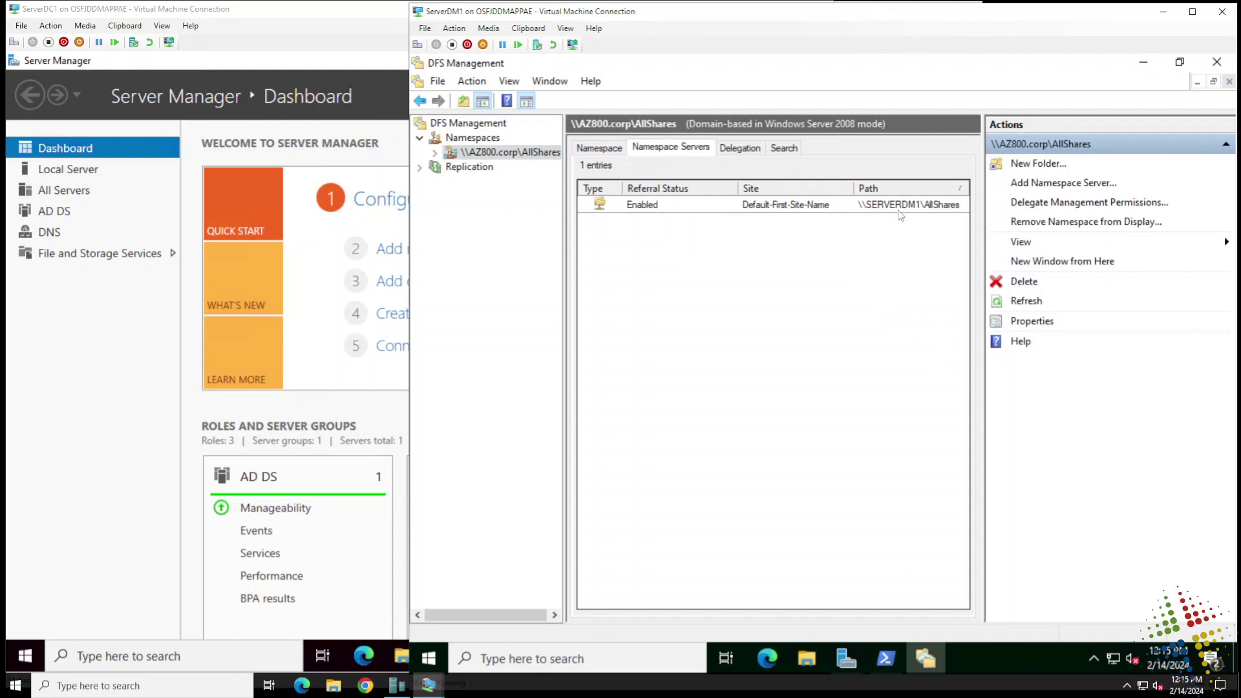
pyautogui.click(739, 148)
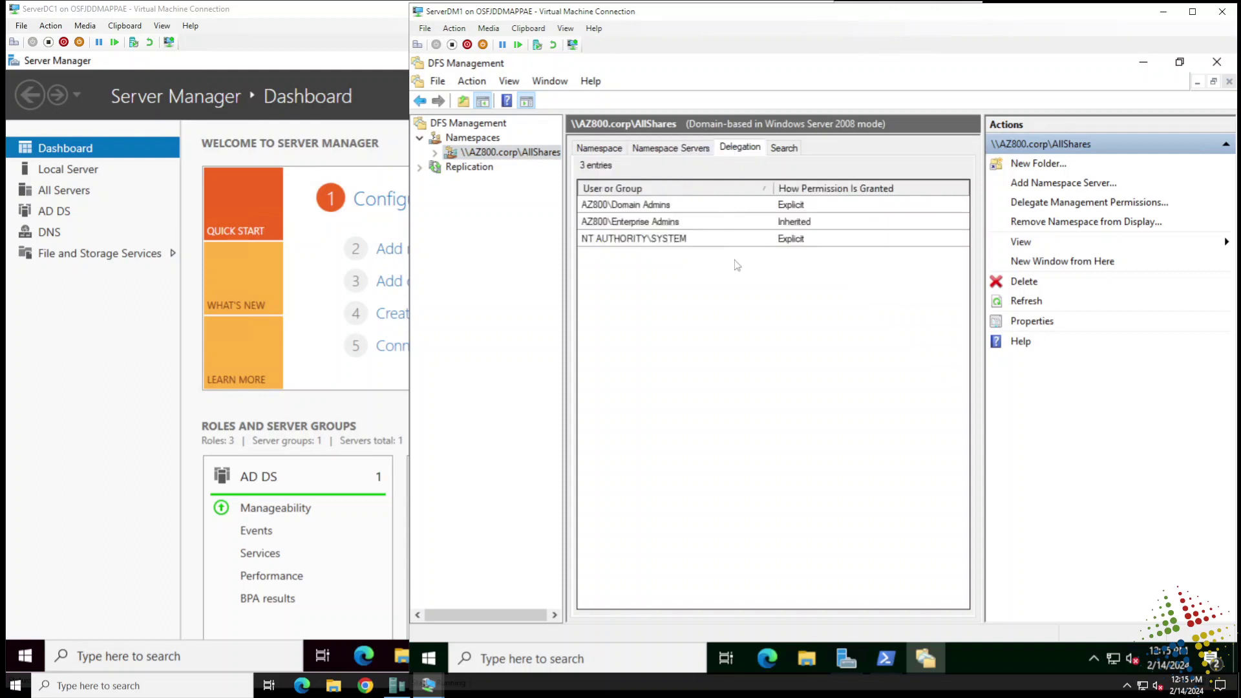
pyautogui.click(782, 151)
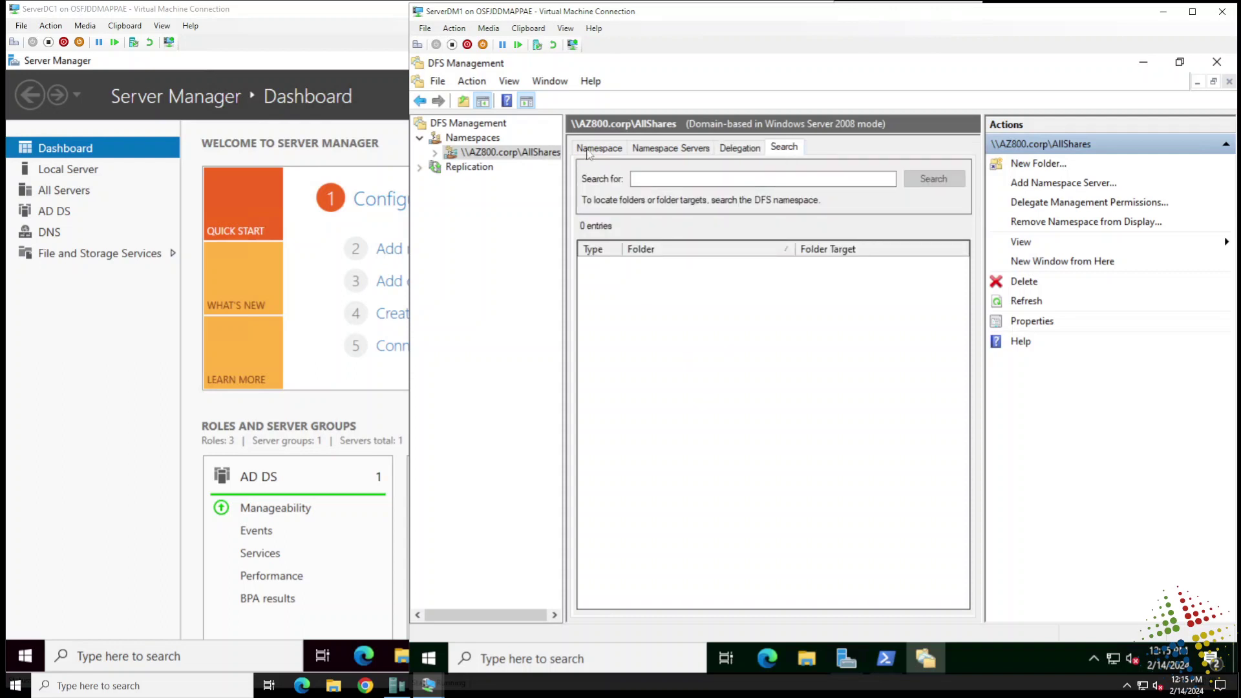
pyautogui.click(590, 149)
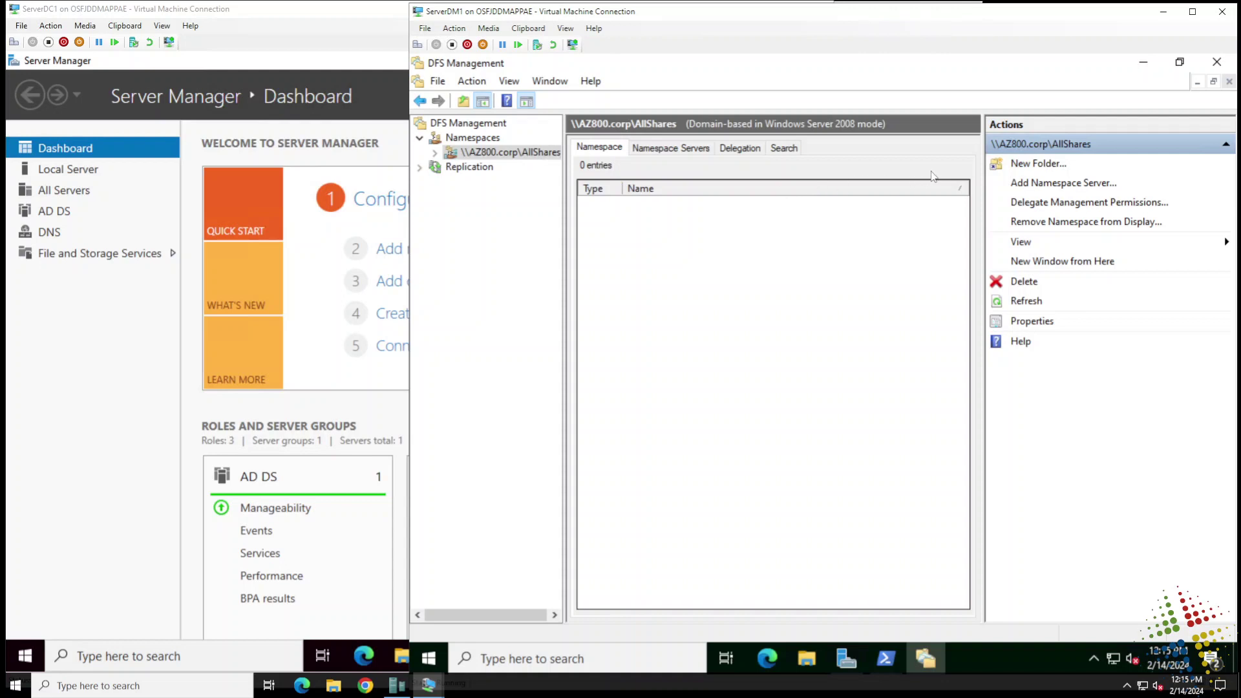
# Create a folder named Accounting in the AllShares namespace with the shared folder \\SERVERDM1\Accounting as its target
pyautogui.click(1061, 170)
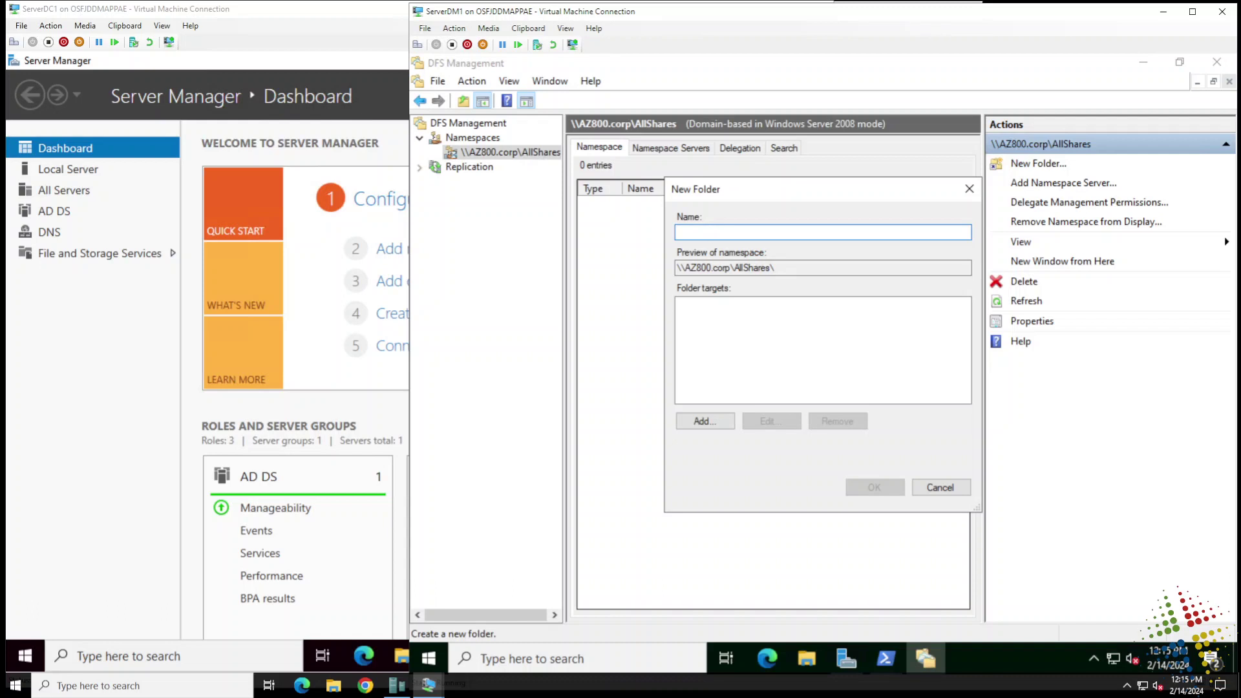
pyautogui.write('Accounting')
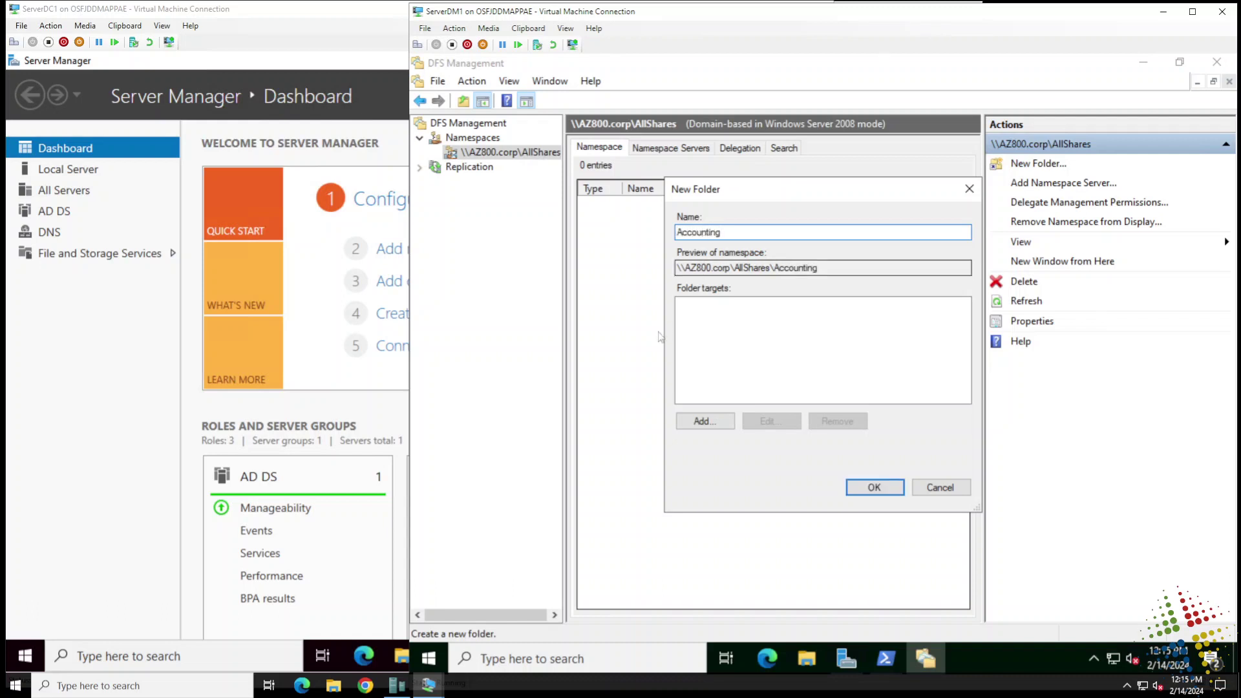
pyautogui.click(705, 423)
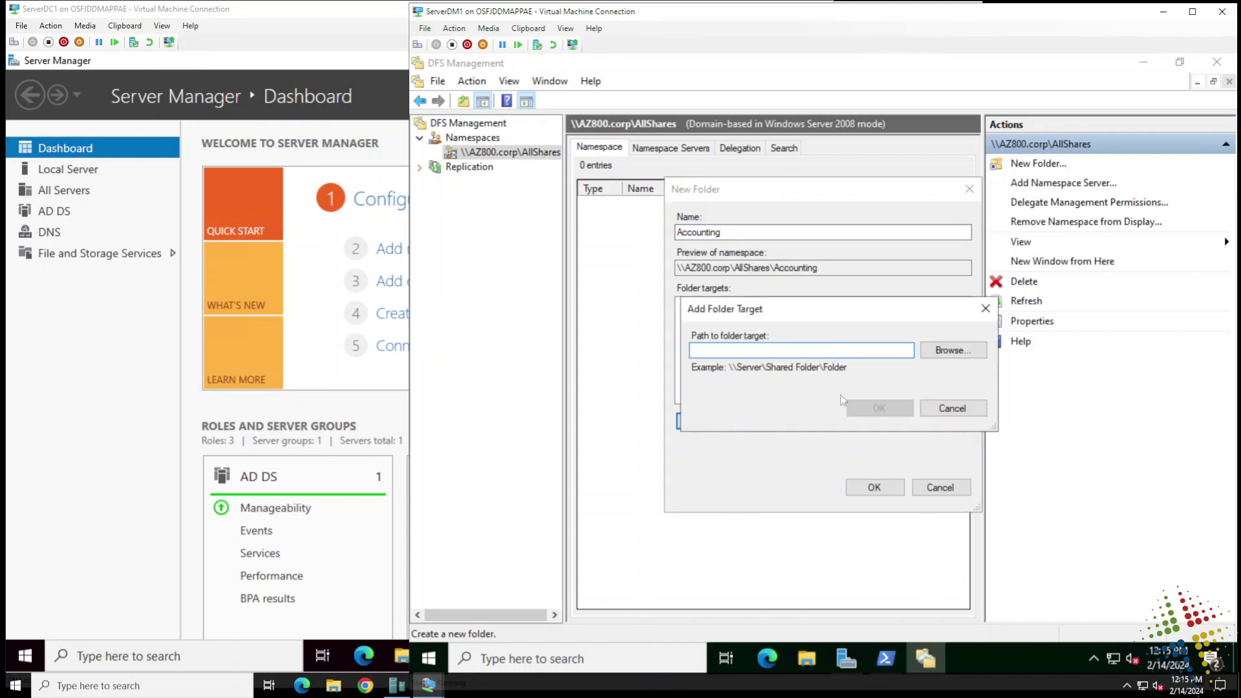
pyautogui.click(942, 352)
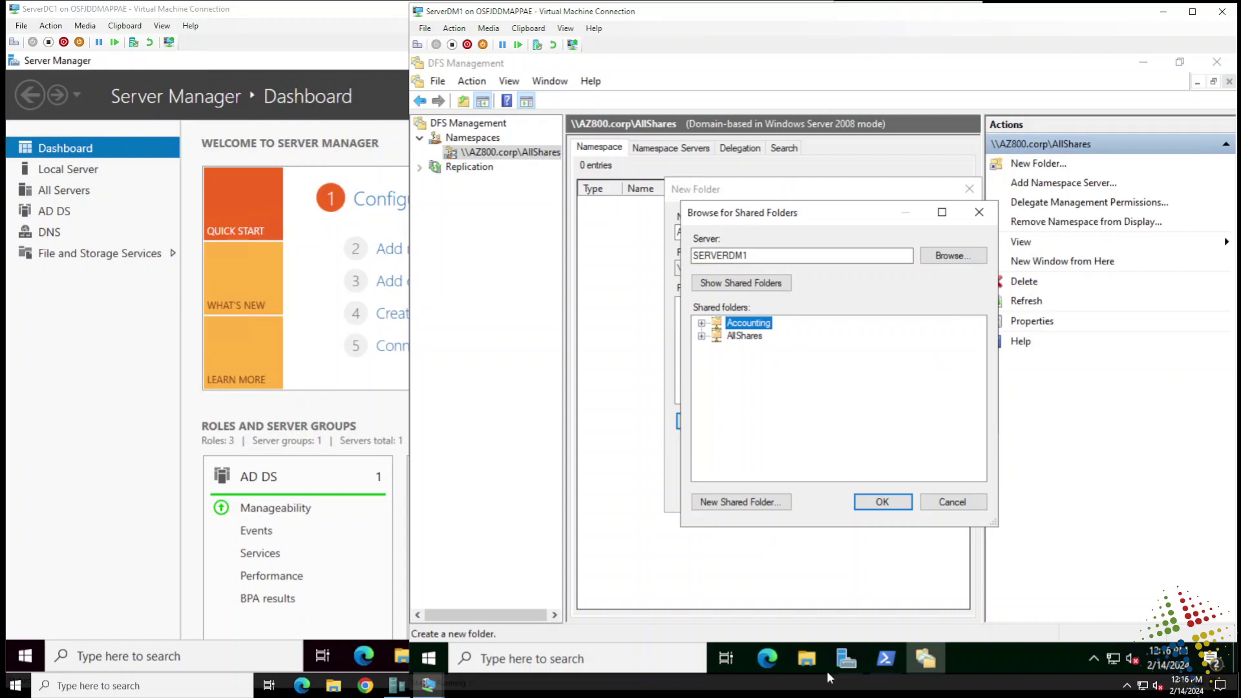
pyautogui.click(760, 261)
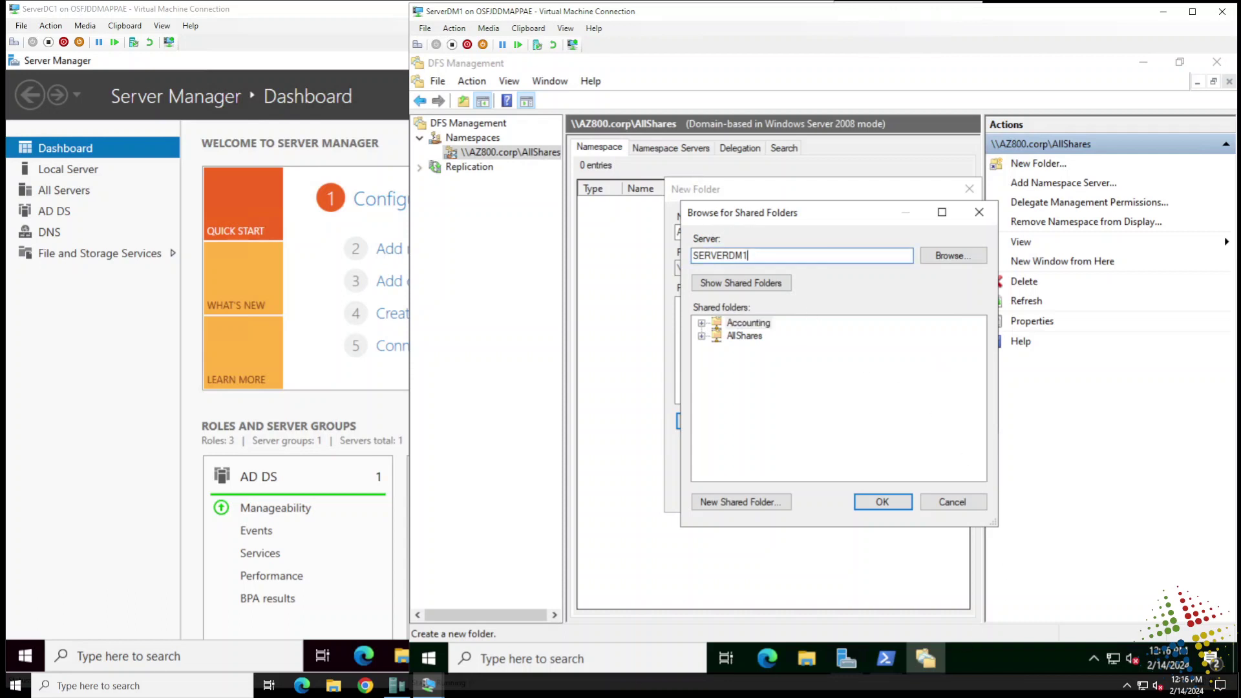
pyautogui.doubleClick(760, 262)
pyautogui.click(760, 323)
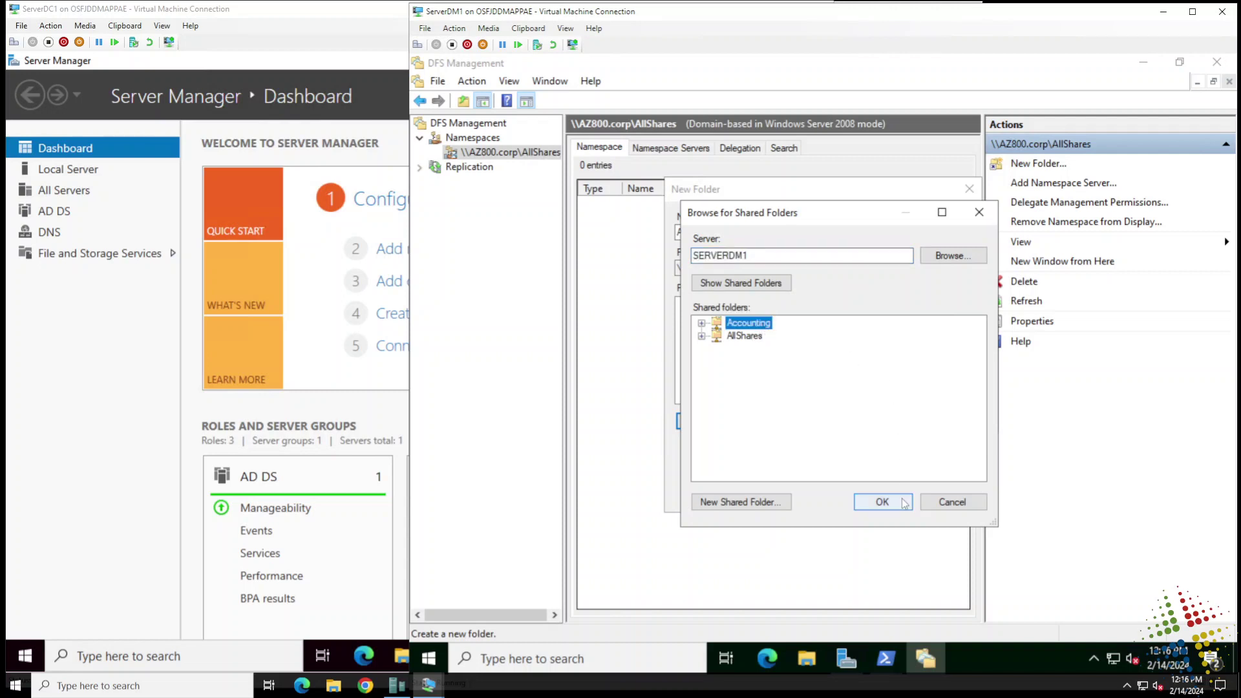
pyautogui.click(882, 502)
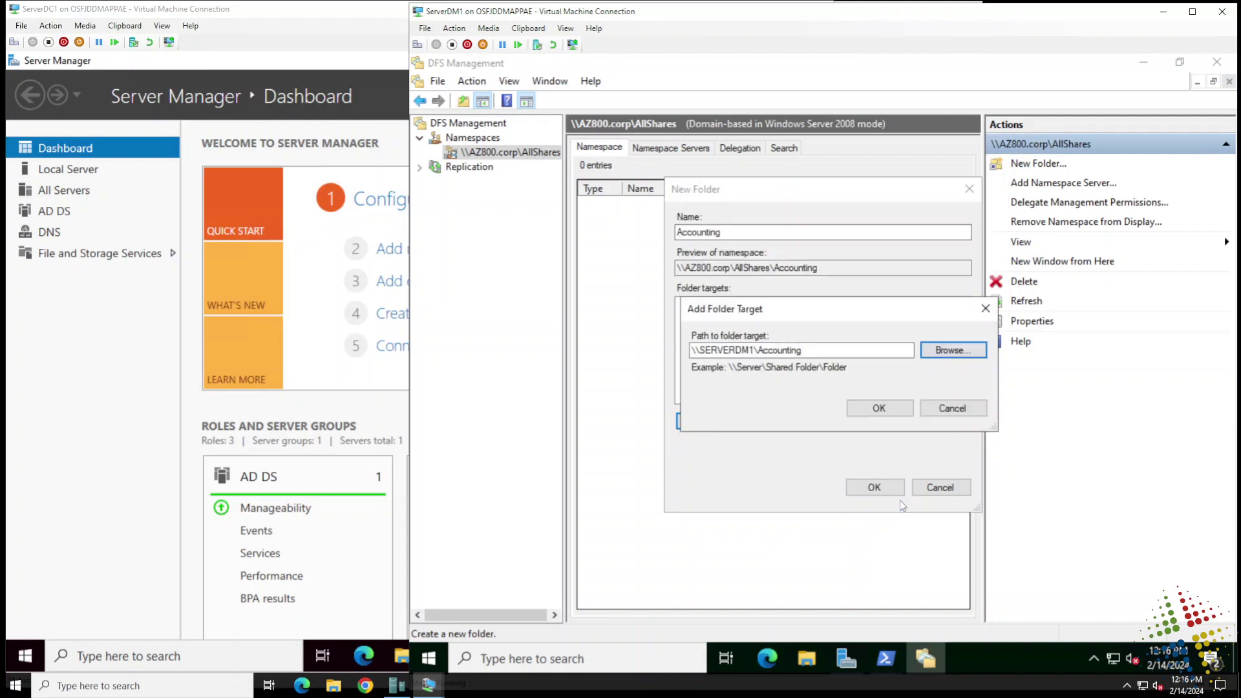
pyautogui.click(877, 409)
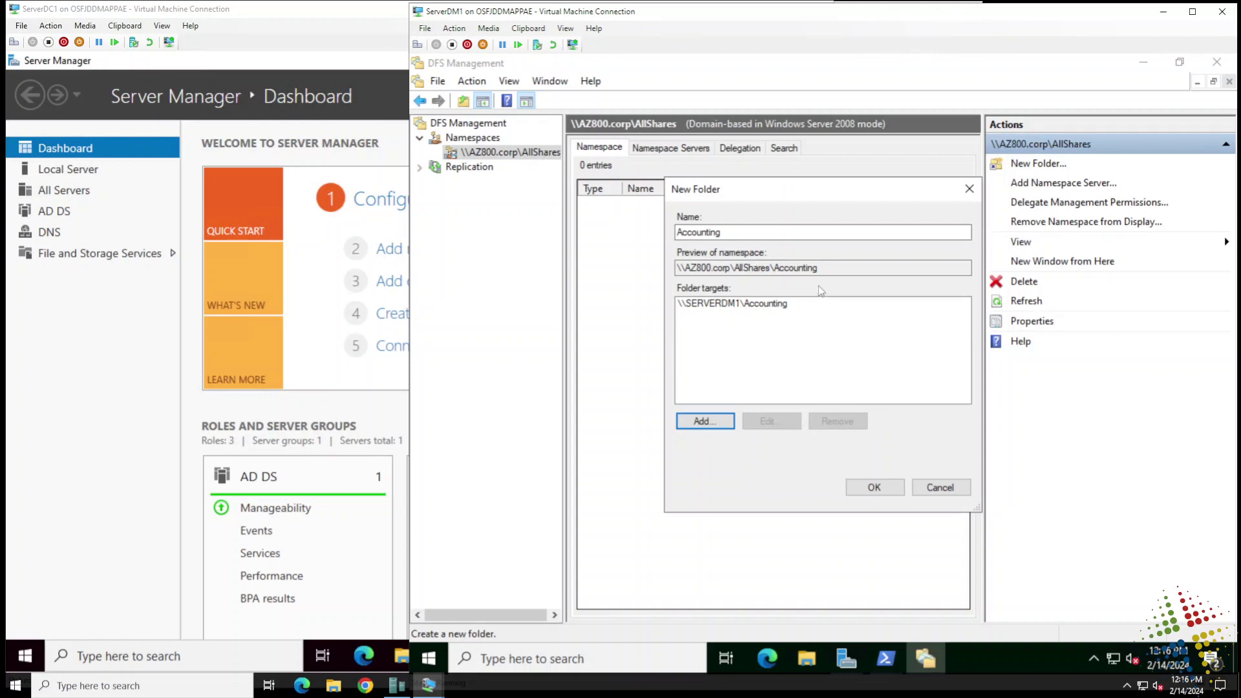
pyautogui.moveTo(820, 268); pyautogui.dragTo(677, 268)
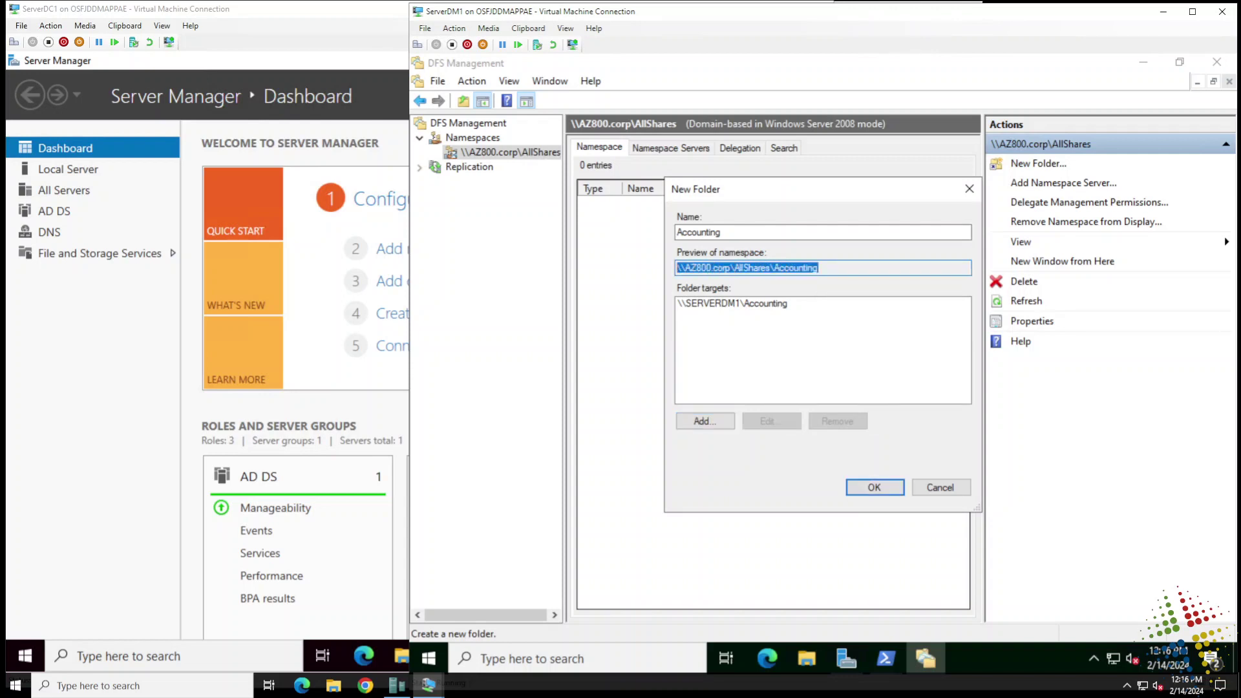
pyautogui.click(874, 488)
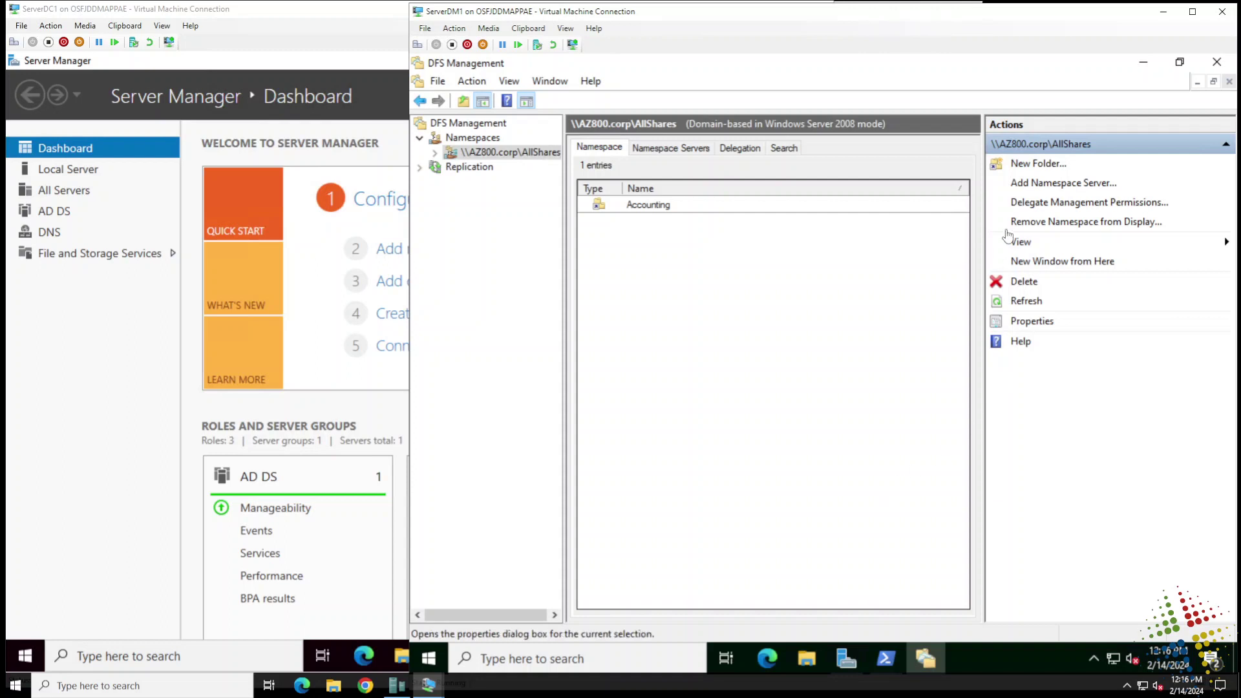
# Start a new folder named Marketing in the AllShares namespace and browse the shared folders for its target
pyautogui.click(1026, 166)
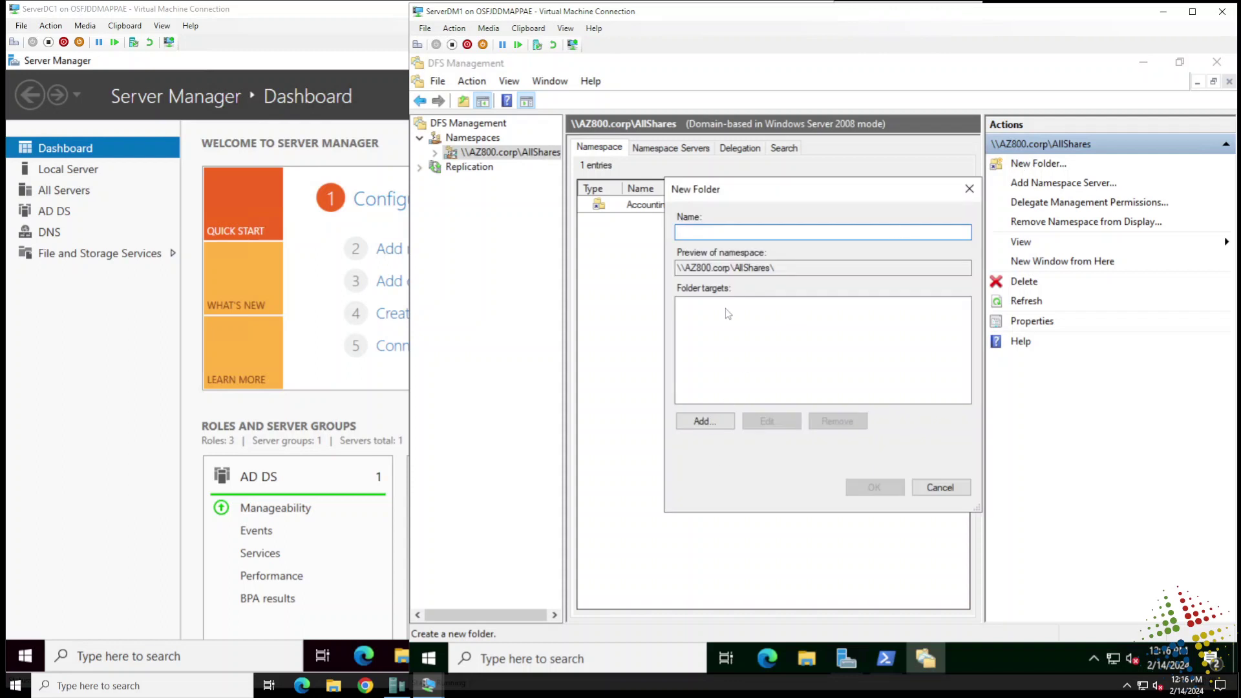
pyautogui.write('Marketing')
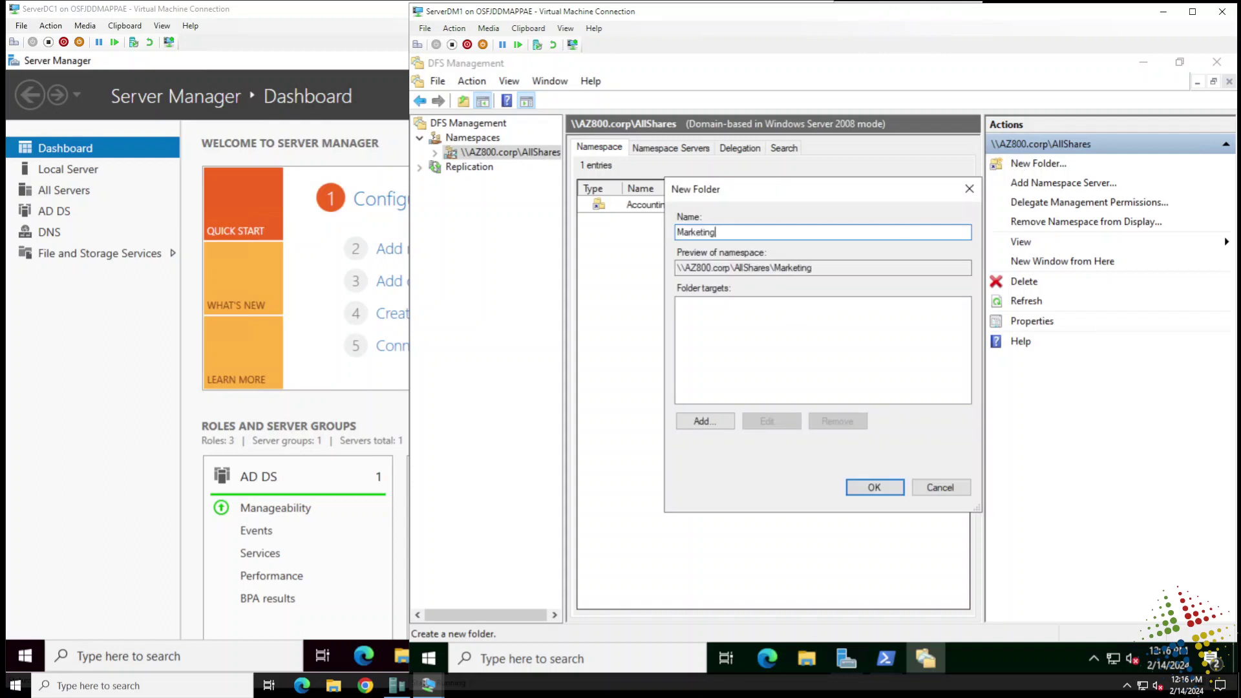
pyautogui.click(703, 423)
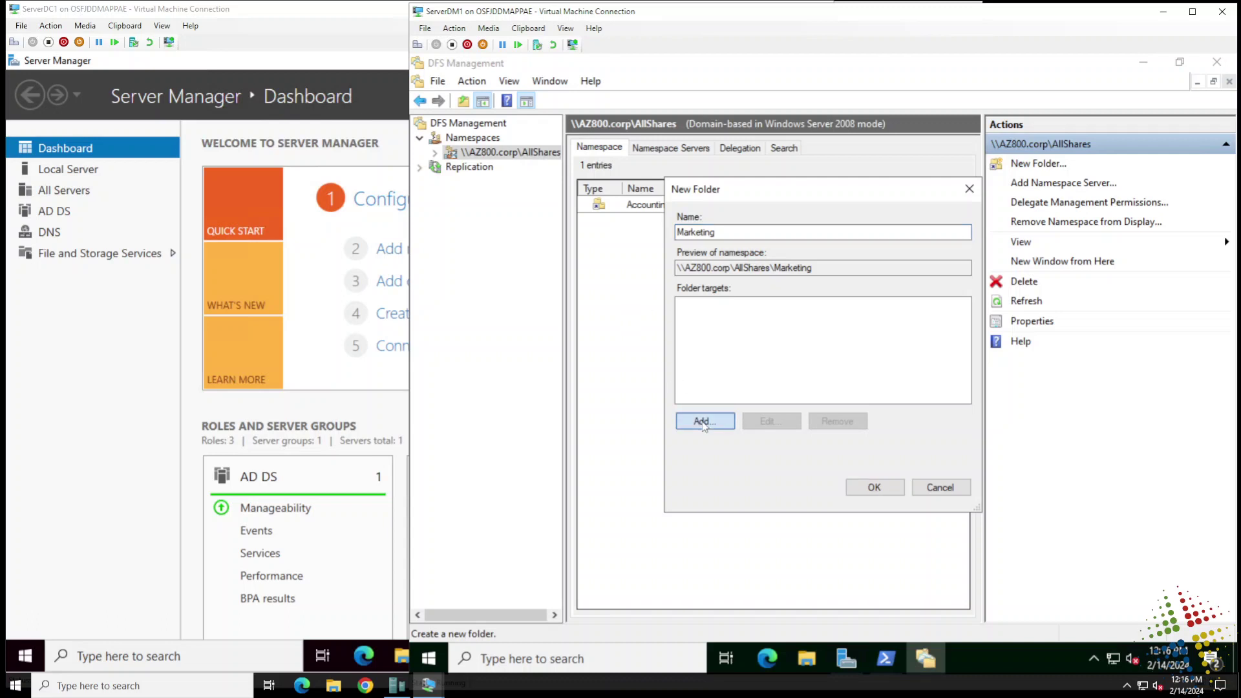
pyautogui.click(956, 351)
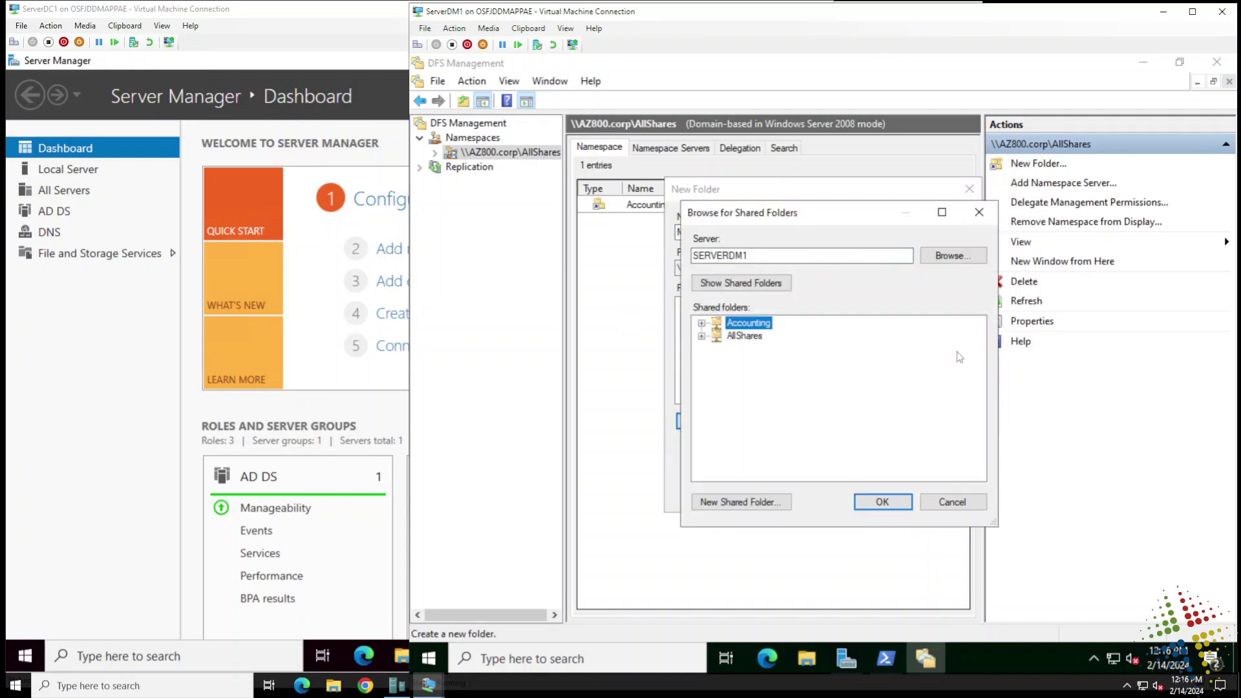
# Select SERVERDM2 from the AZ800.corp domain as the server whose shared folders are browsed
pyautogui.click(748, 255)
pyautogui.press('BackSpace')
pyautogui.write('2')
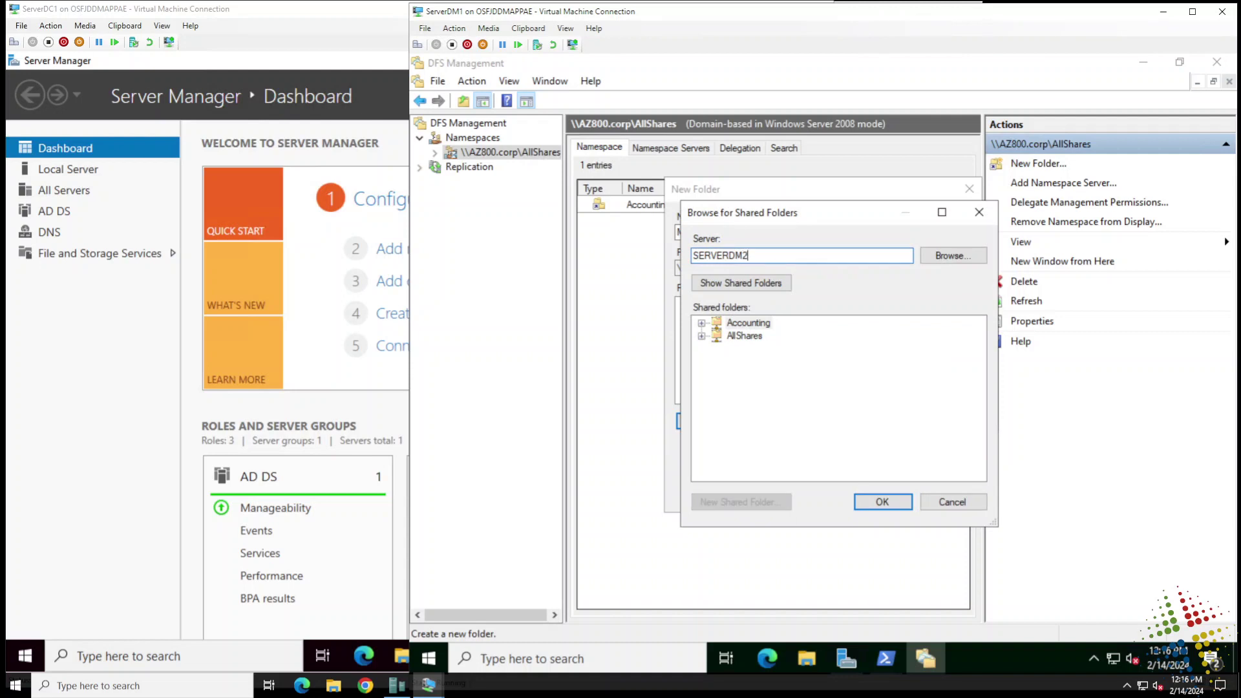
pyautogui.click(946, 258)
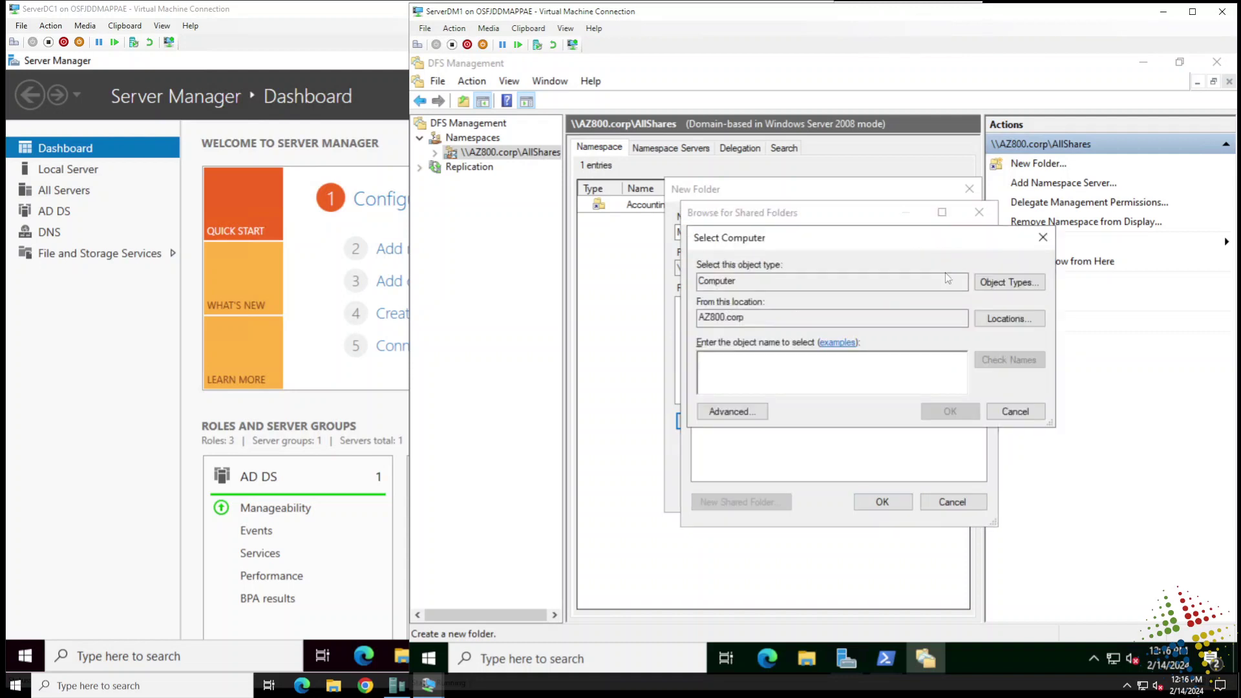
pyautogui.write('serve')
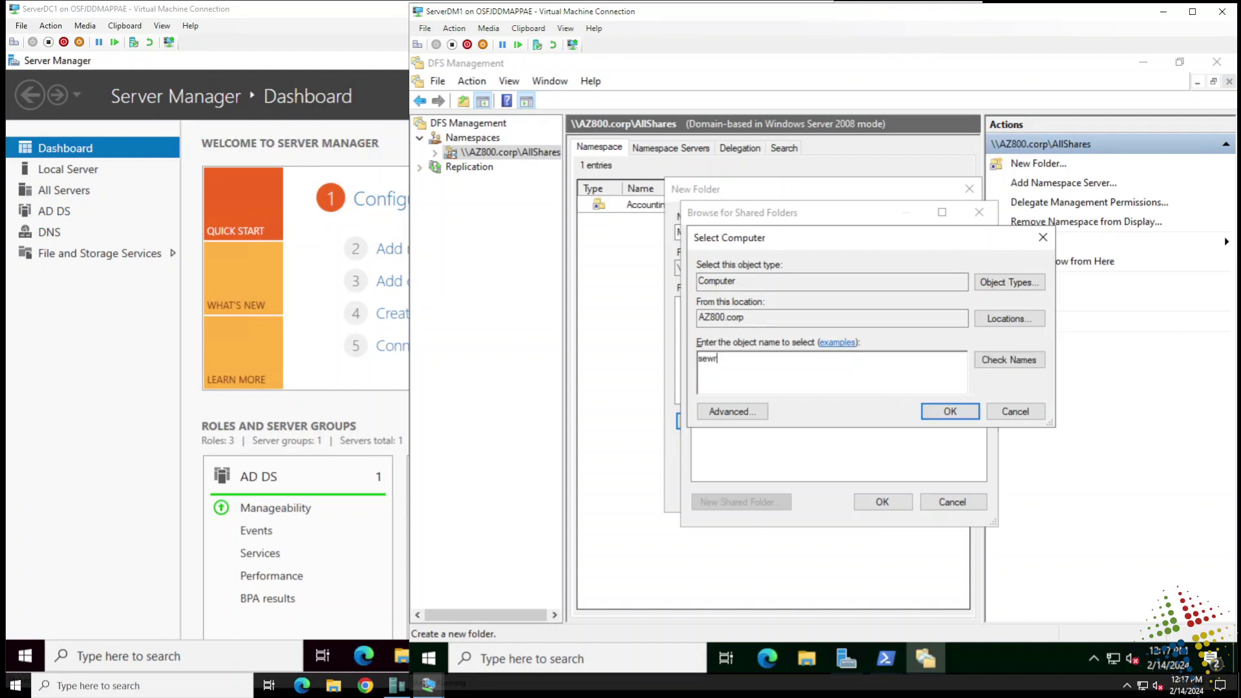
pyautogui.press('BackSpace')
pyautogui.press('BackSpace')
pyautogui.press('BackSpace')
pyautogui.press('BackSpace')
pyautogui.write('erverdm2')
pyautogui.click(1015, 363)
pyautogui.click(931, 413)
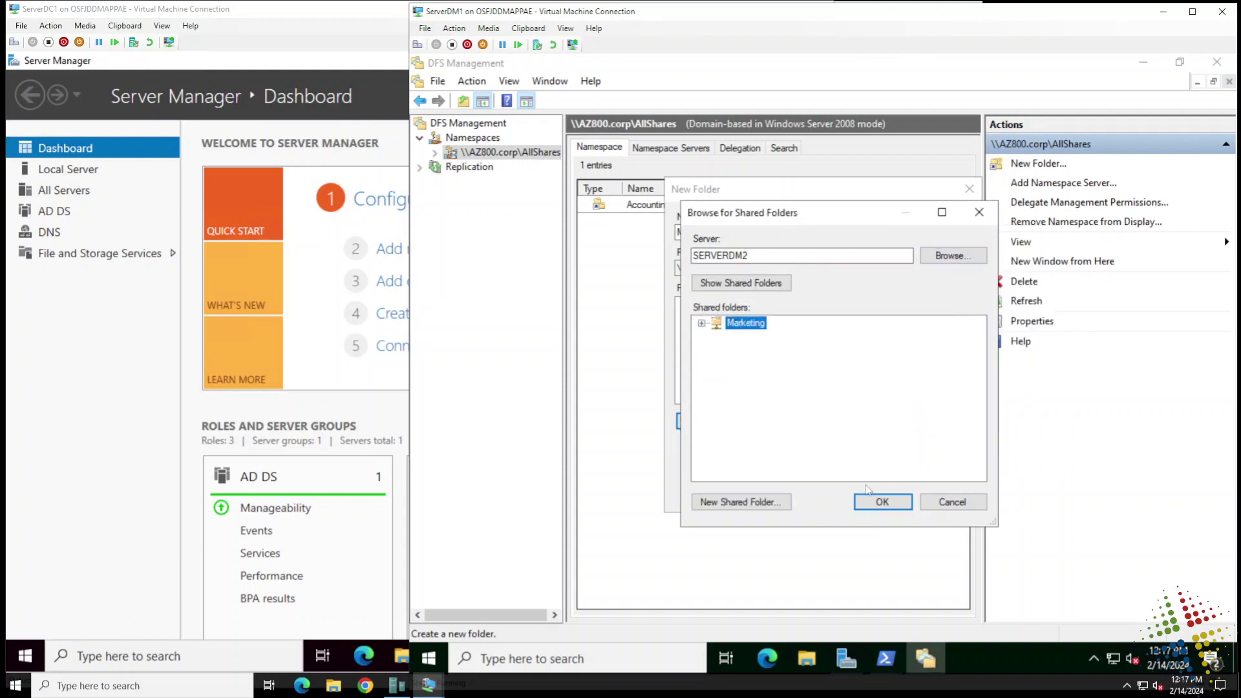
# Add \\SERVERDM2\Marketing as the folder target and create the Marketing folder
pyautogui.click(876, 503)
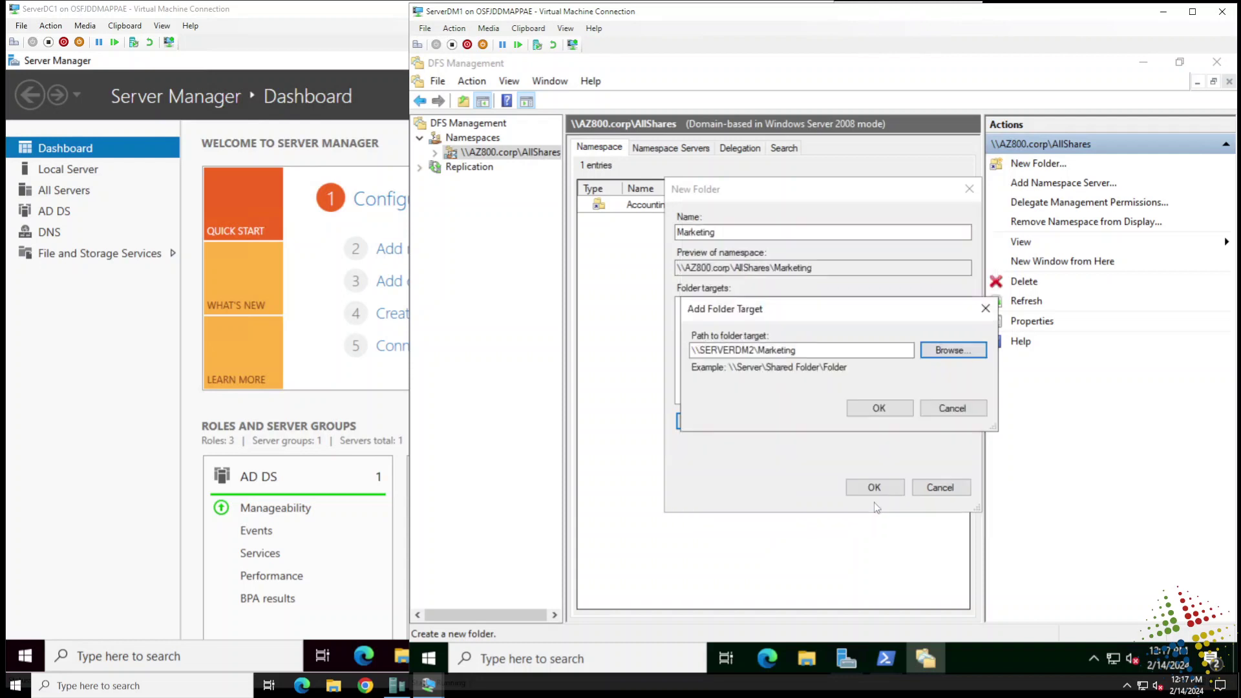
pyautogui.click(877, 409)
pyautogui.moveTo(813, 268); pyautogui.dragTo(677, 268)
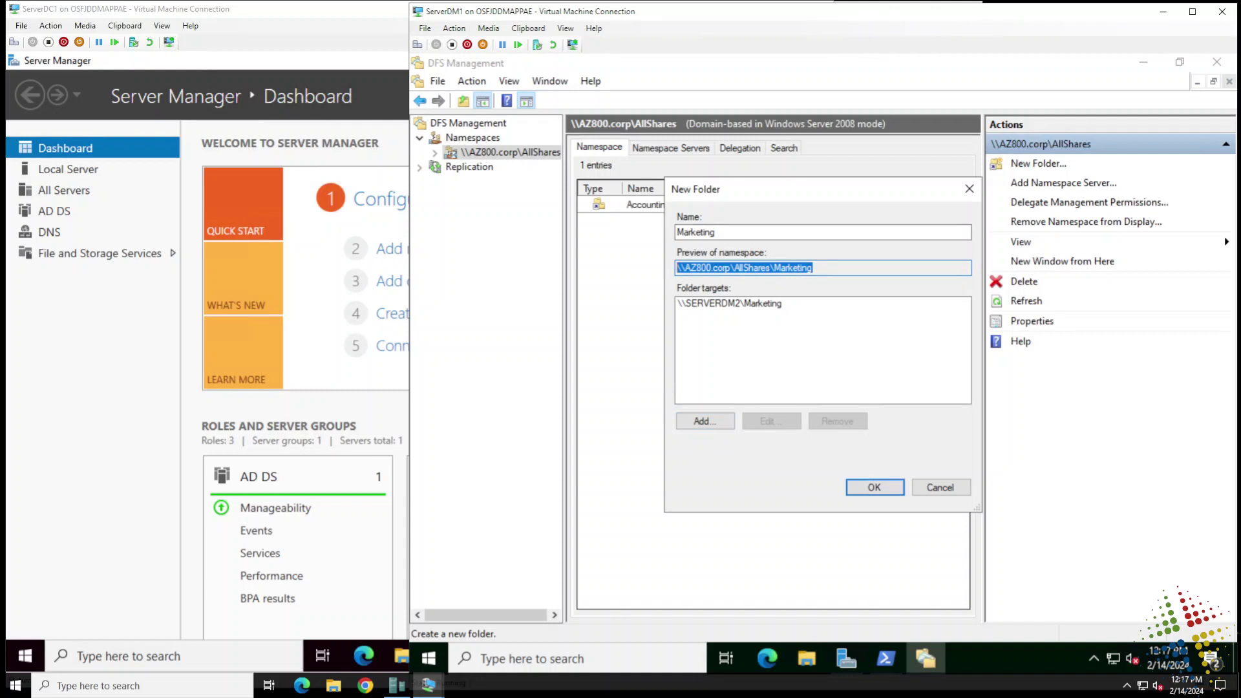
pyautogui.click(874, 489)
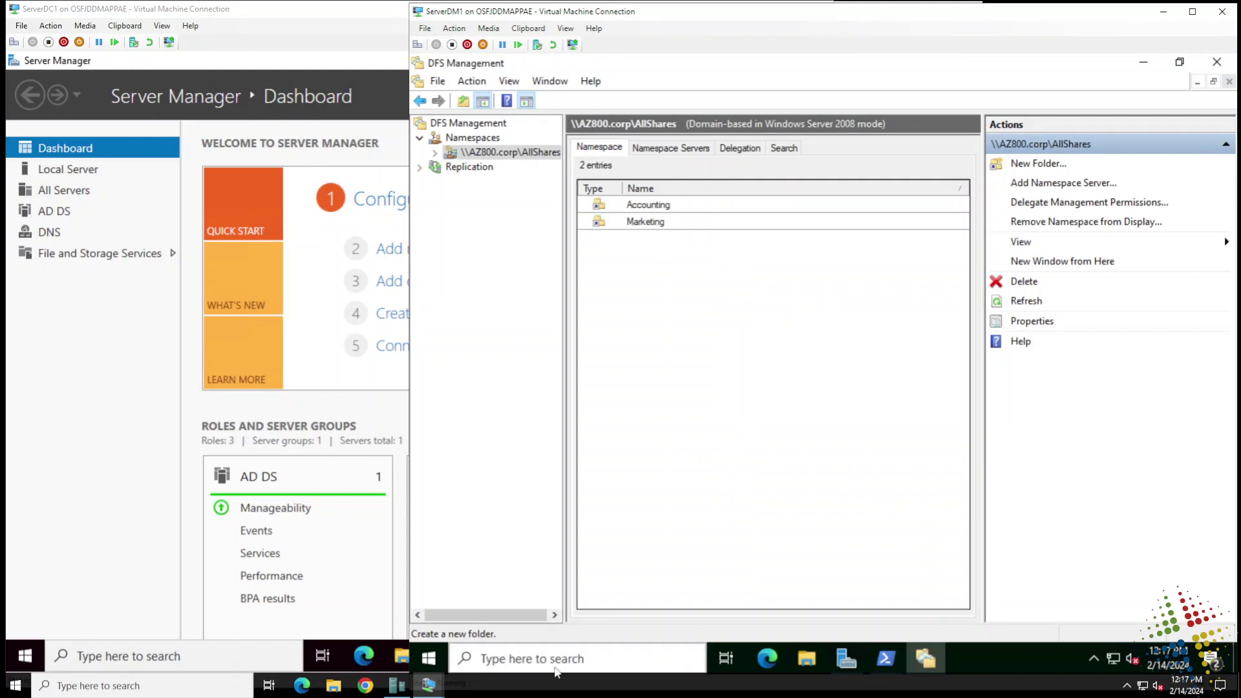
# Open the network path \\az800\allshares through Windows search on ServerDM1
pyautogui.click(532, 664)
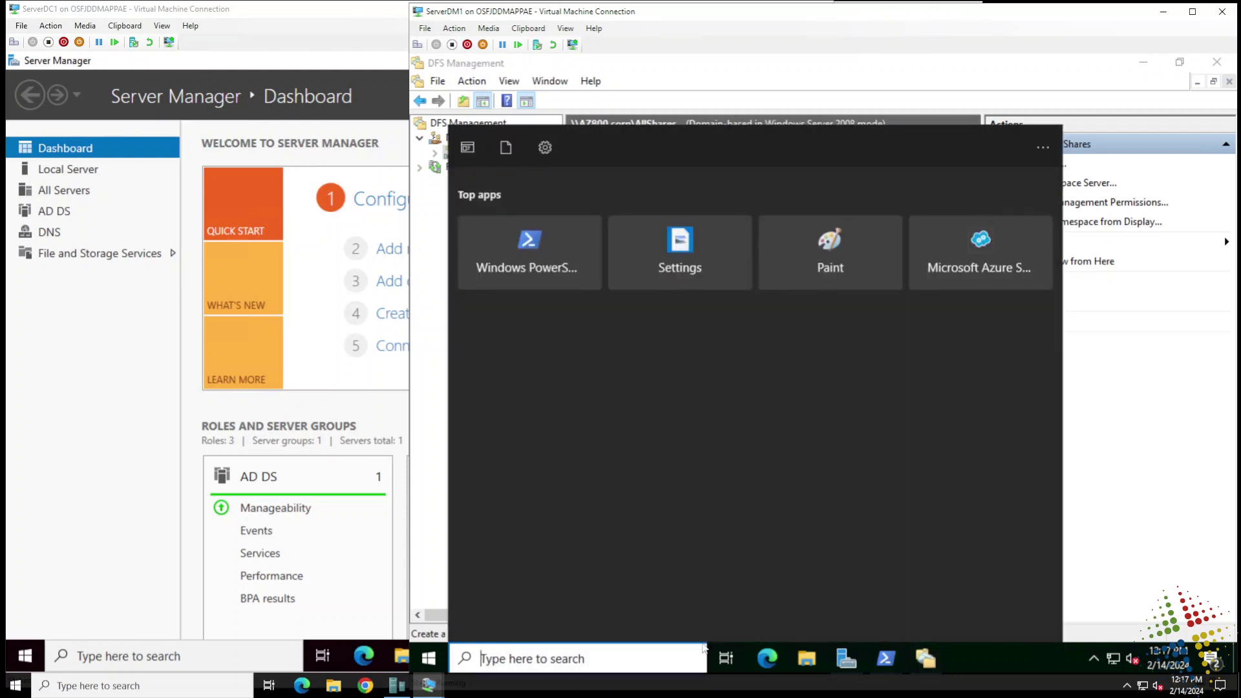
pyautogui.write('\\')
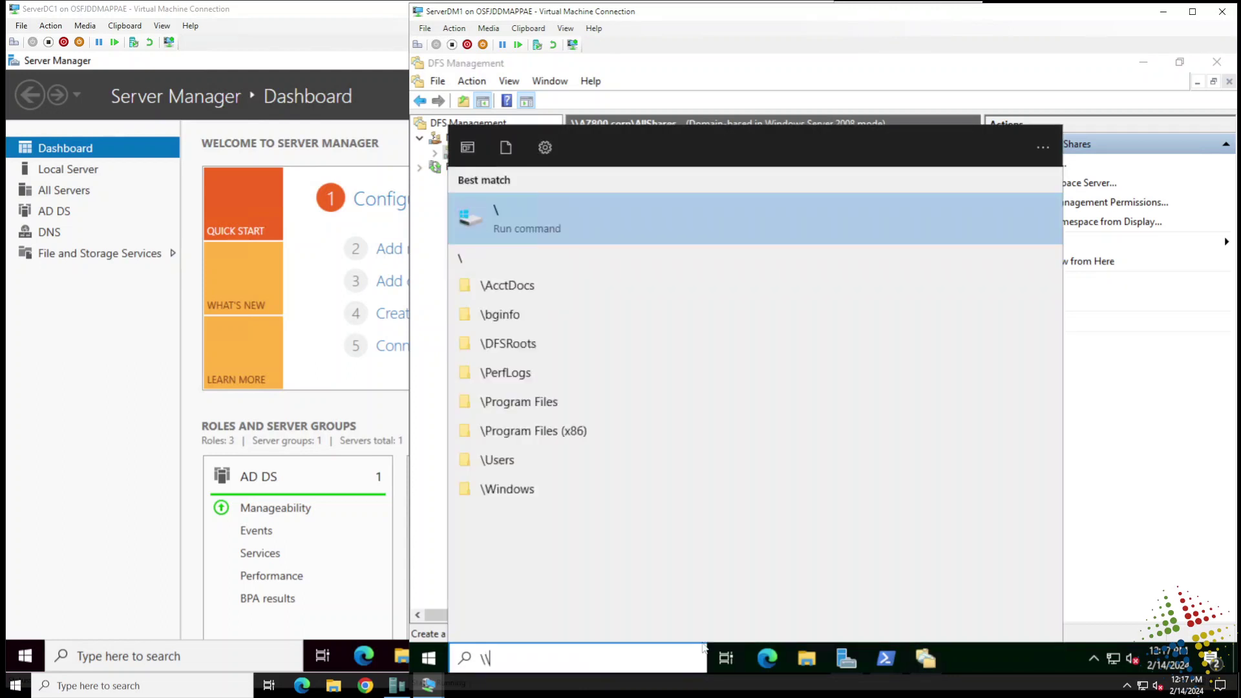
pyautogui.write('az800')
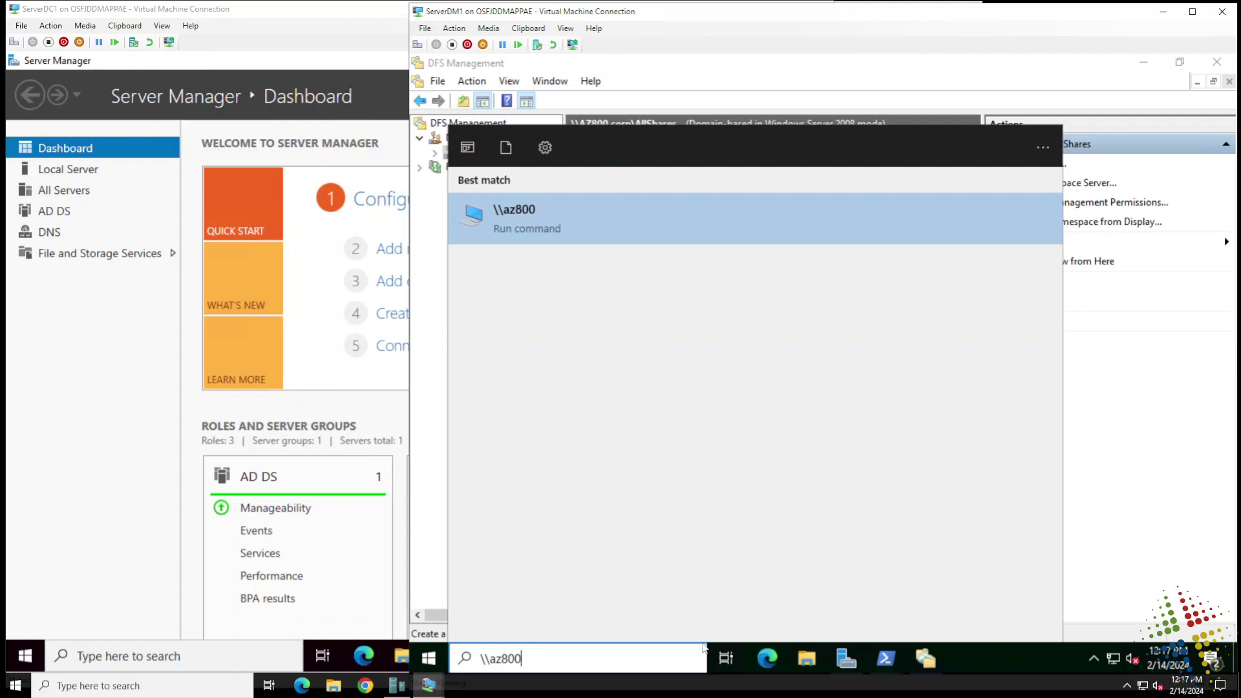
pyautogui.write('\\')
pyautogui.write('allshares')
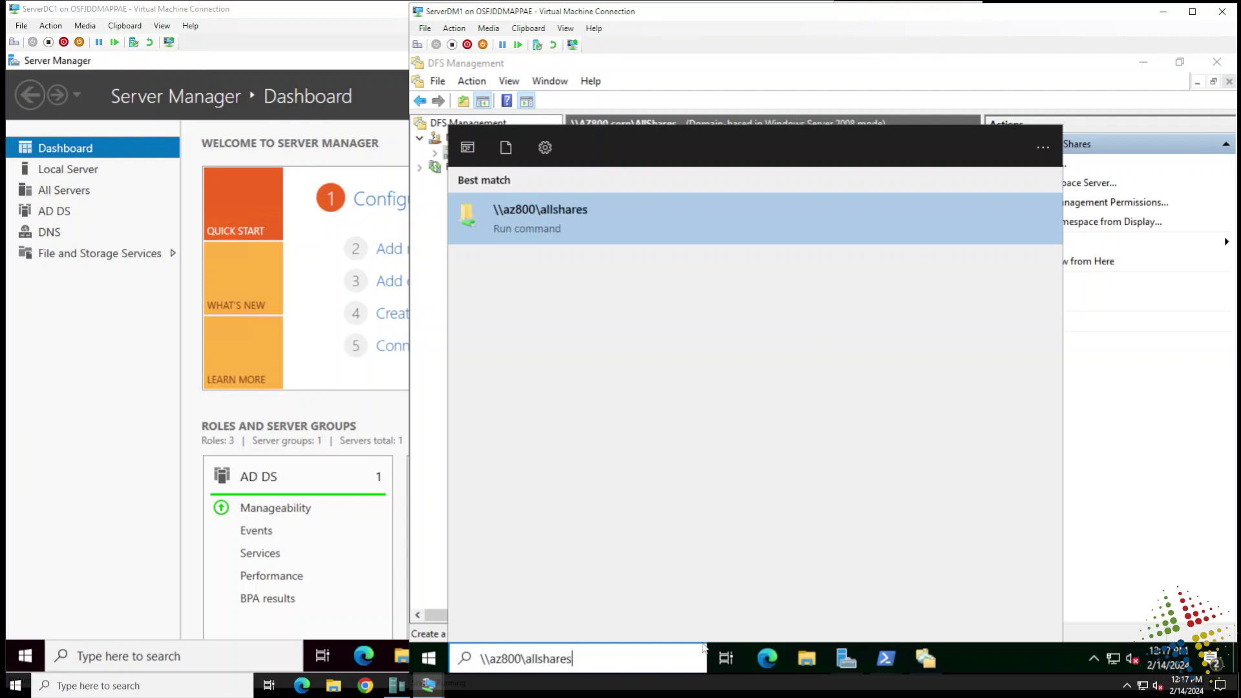
pyautogui.press('Return')
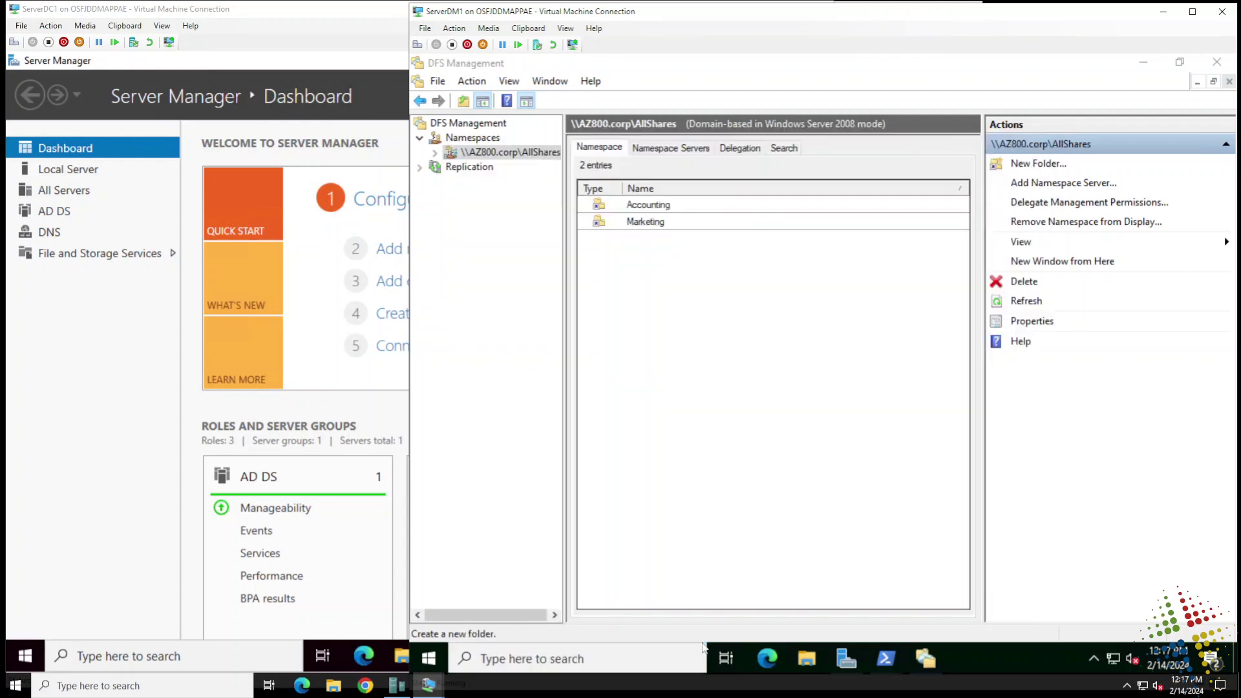